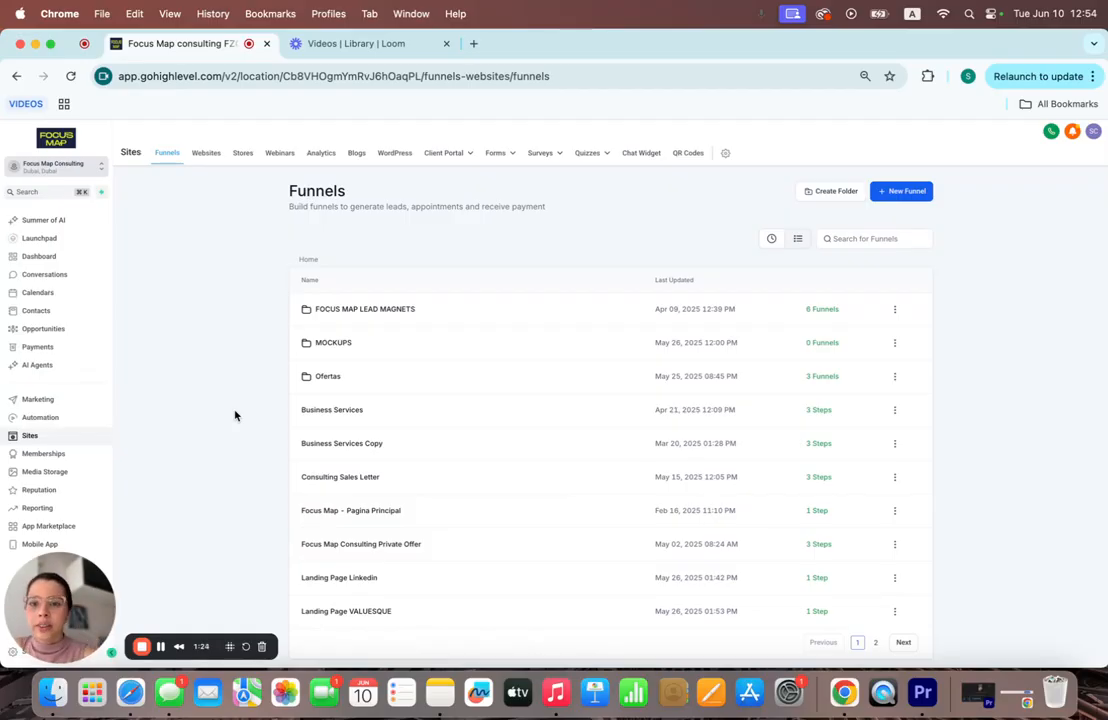
# Create a new funnel from blank named "Focus map landing 2".
pyautogui.click(908, 193)
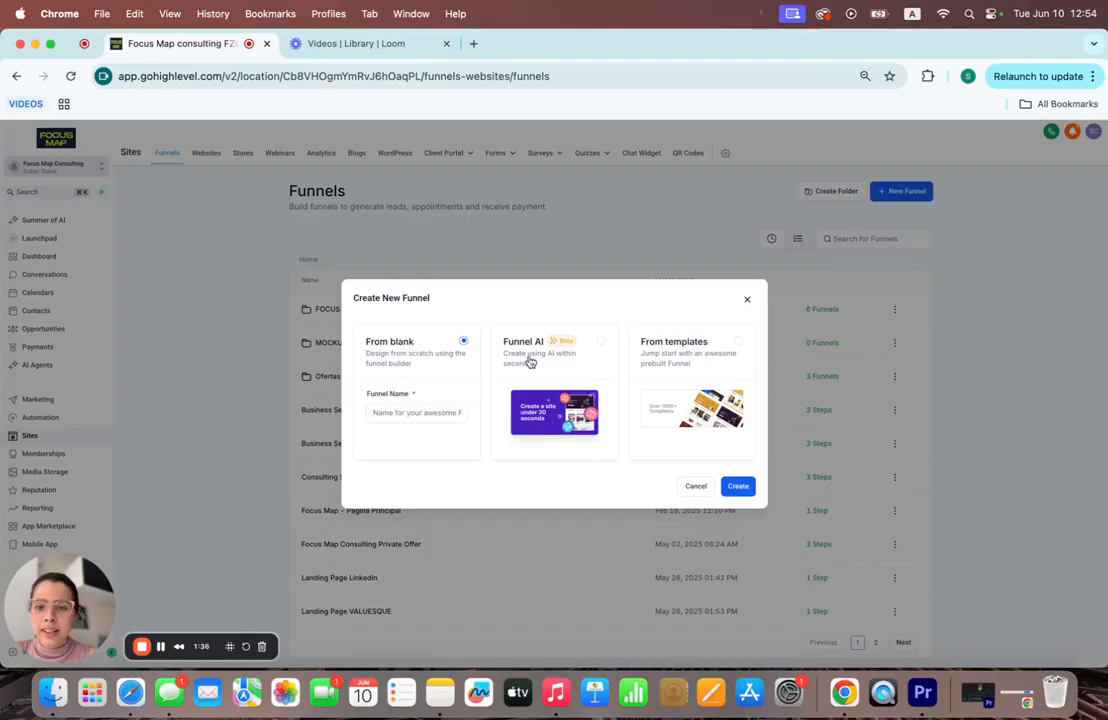
pyautogui.click(434, 421)
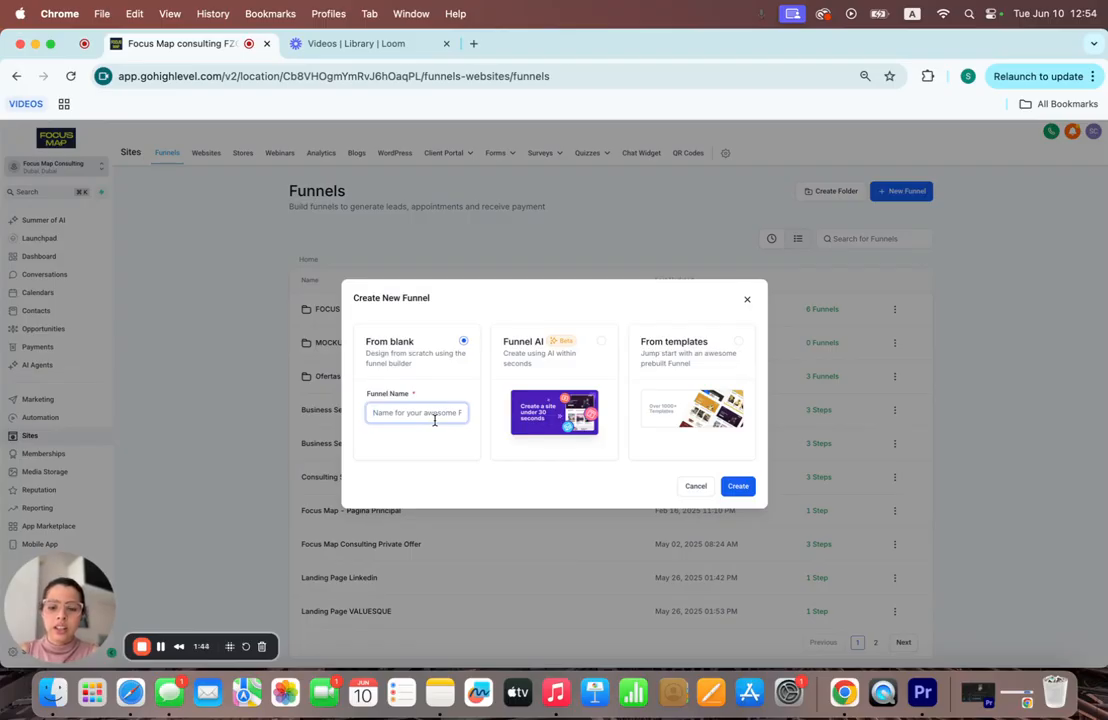
pyautogui.write('Focus')
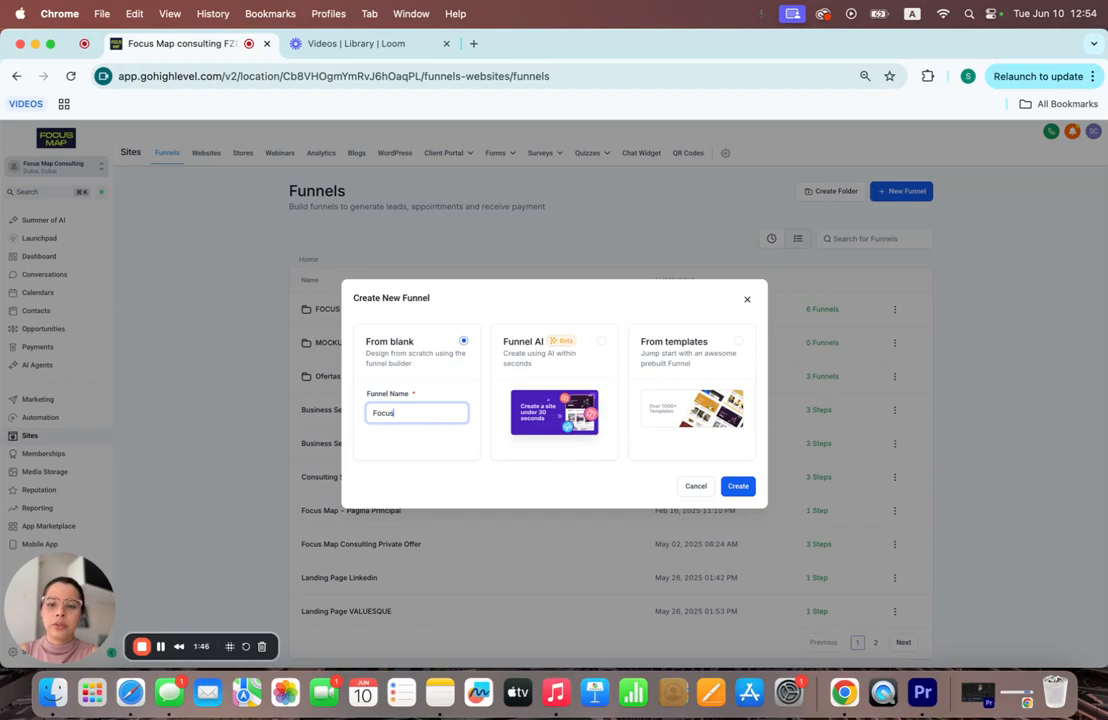
pyautogui.write(' map landing 2')
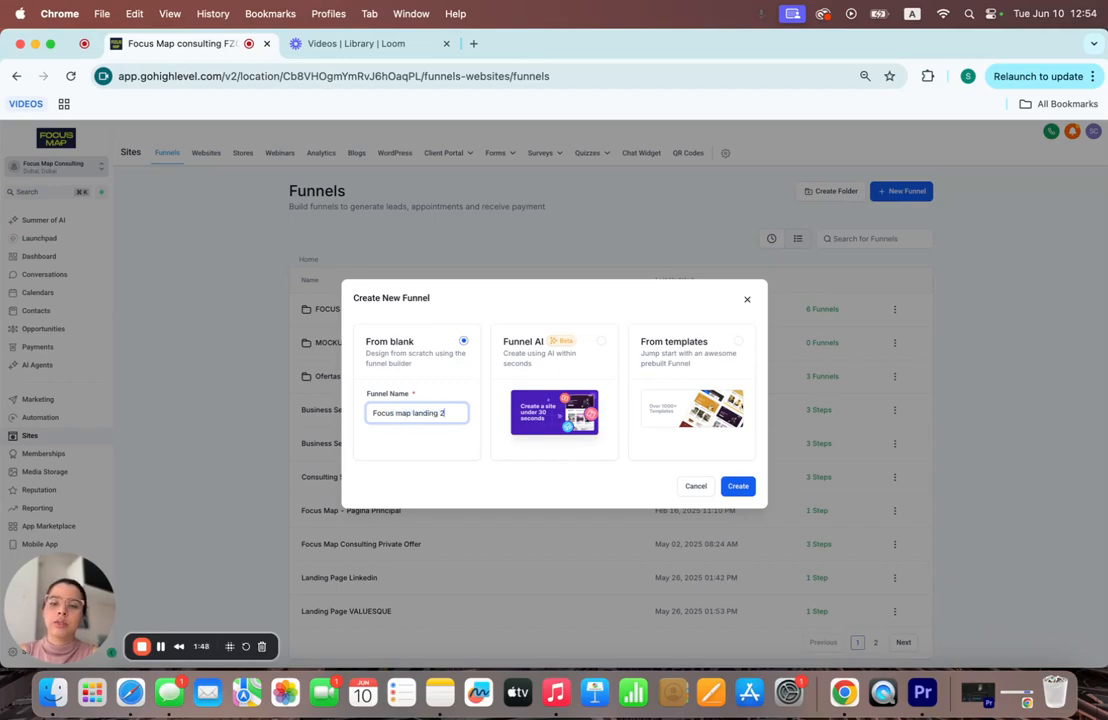
pyautogui.click(738, 487)
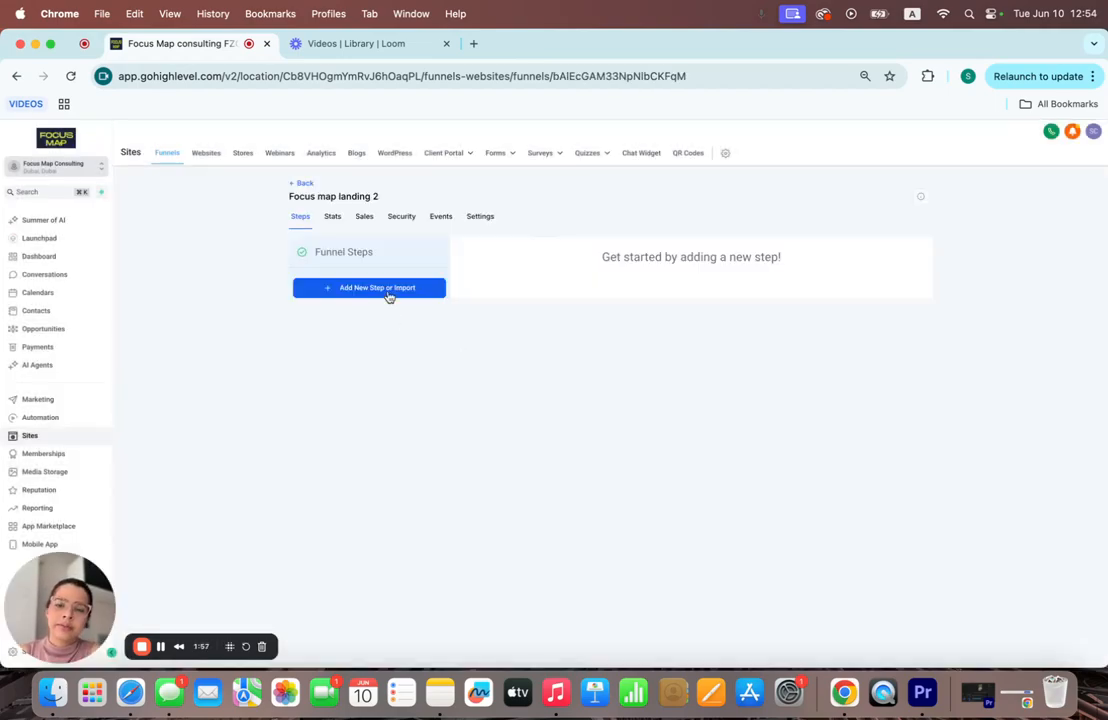
# Add a funnel step with the page name "LANDING 2" and the path "cappedbysales".
pyautogui.click(388, 290)
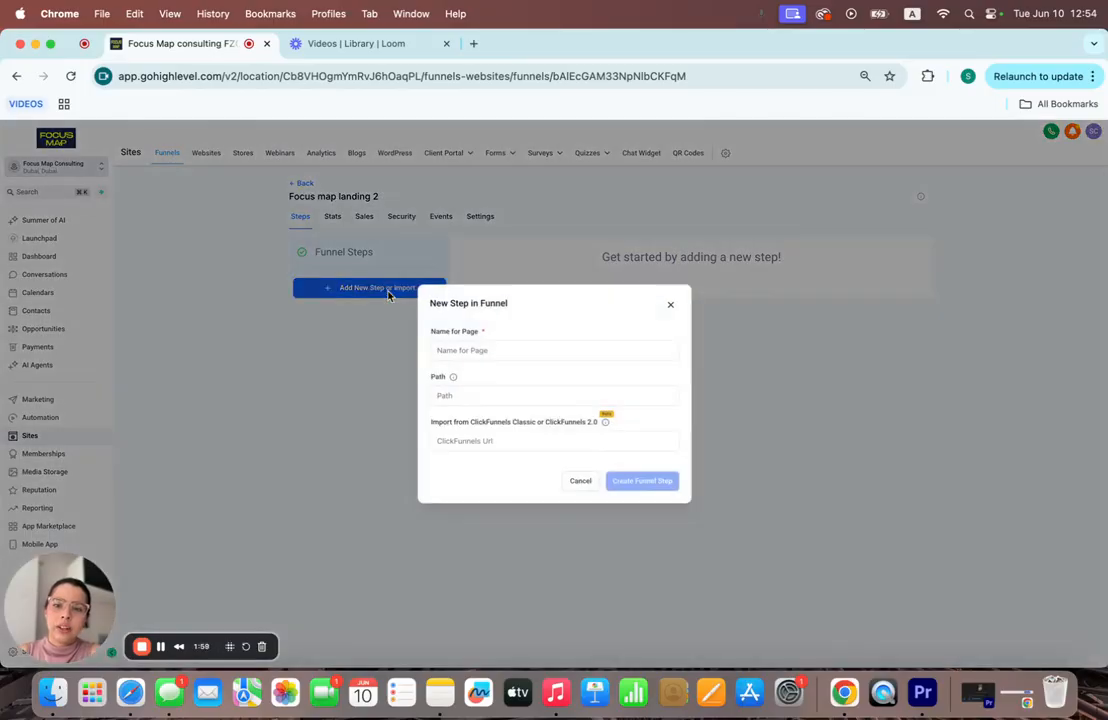
pyautogui.click(462, 351)
pyautogui.write('LANDING 2')
pyautogui.click(446, 398)
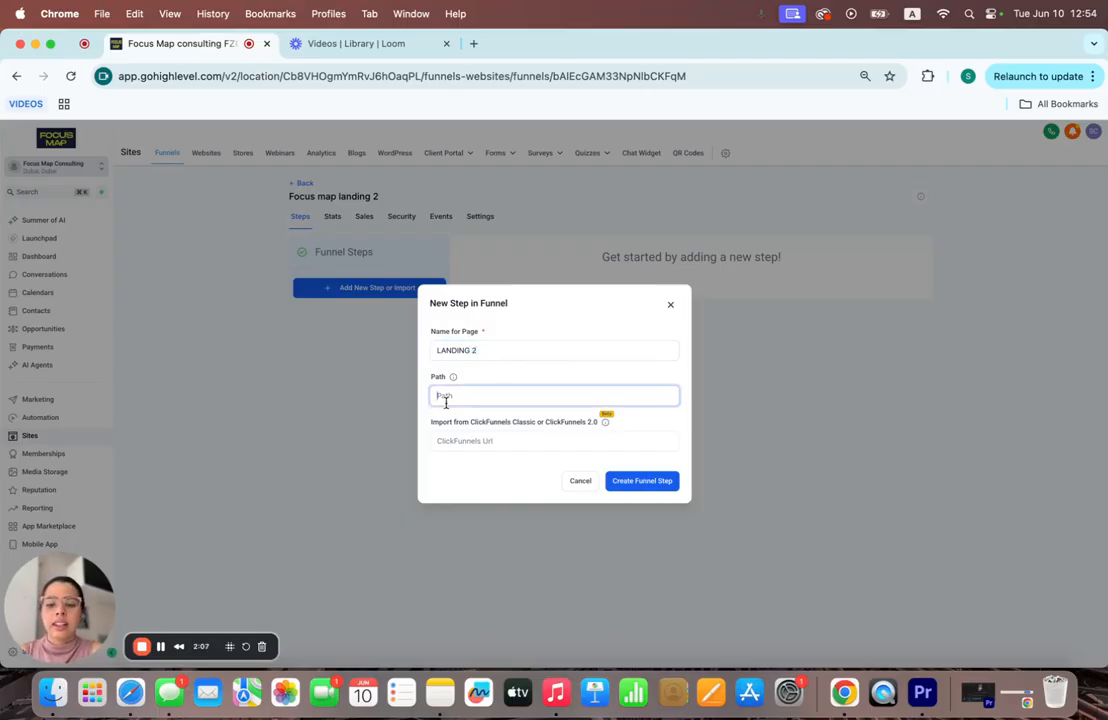
pyautogui.write('capped')
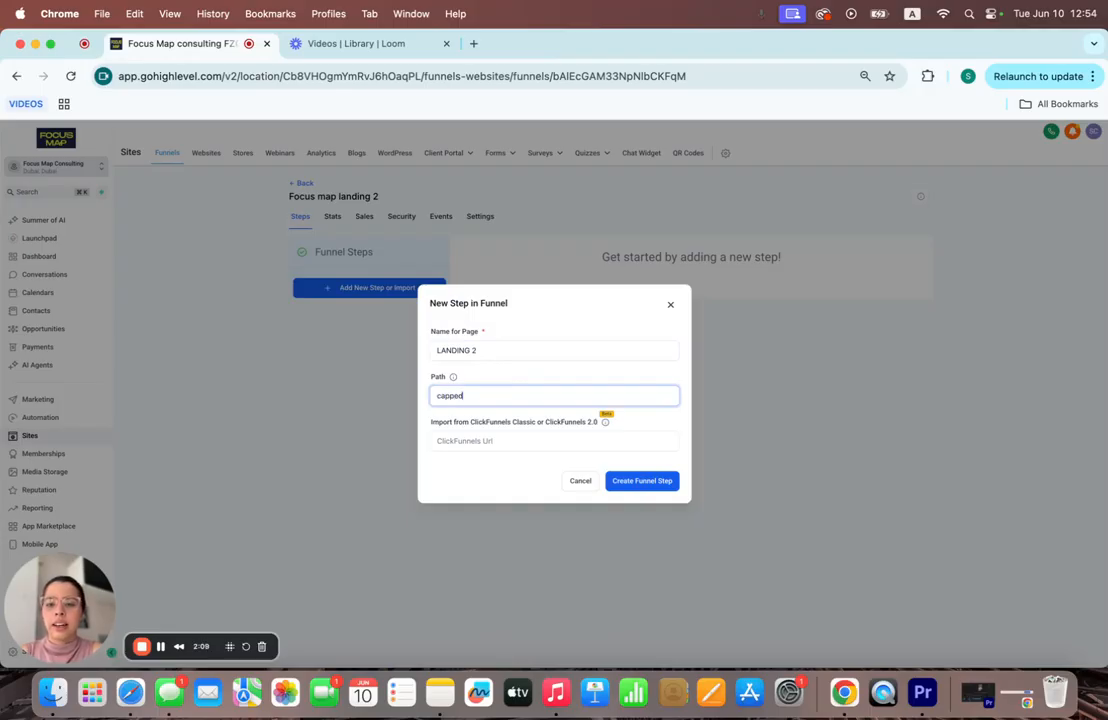
pyautogui.write('bysales')
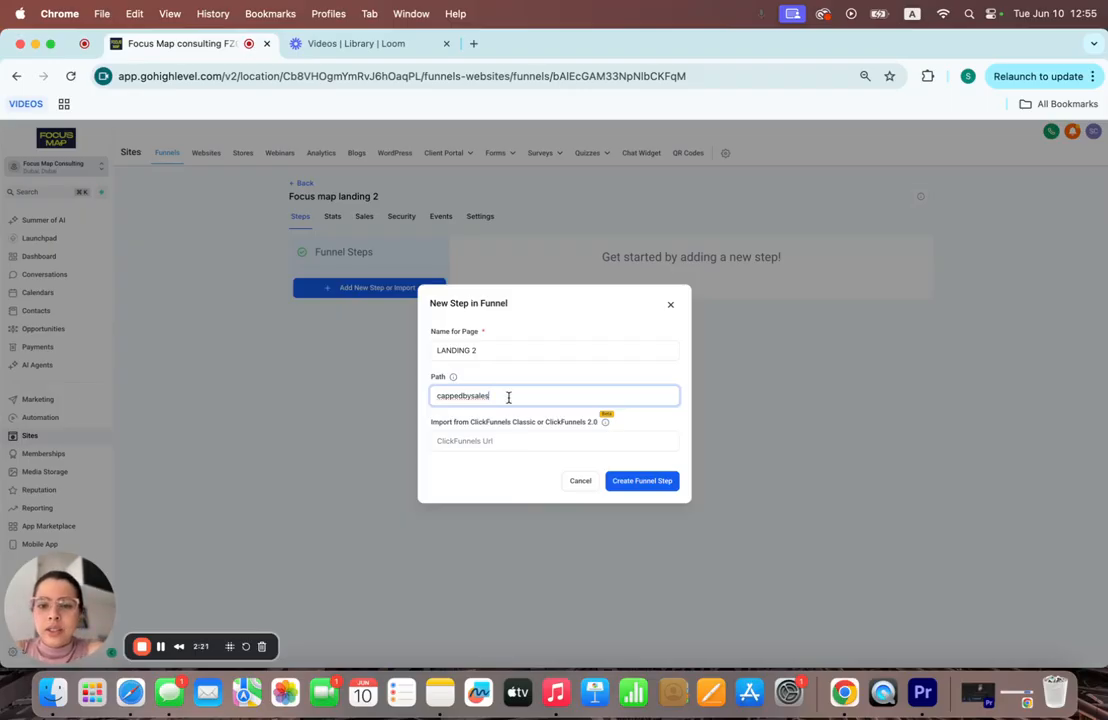
pyautogui.click(484, 444)
pyautogui.click(660, 484)
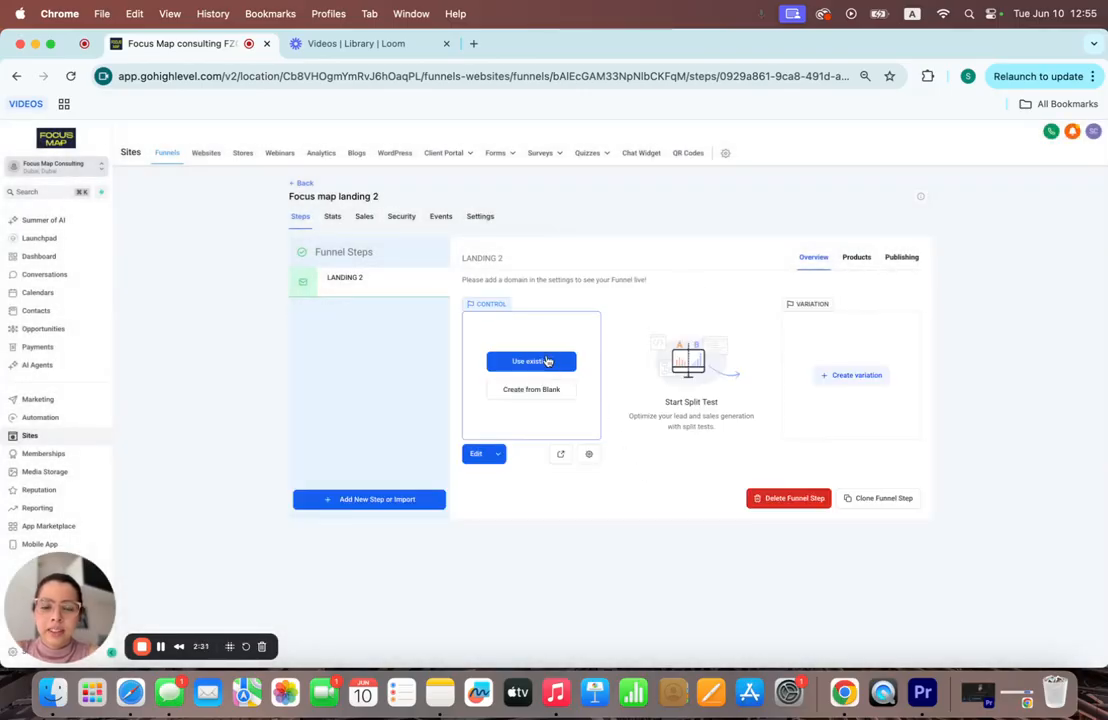
# Create the LANDING 2 control page from blank and add a full-width section to it.
pyautogui.click(546, 389)
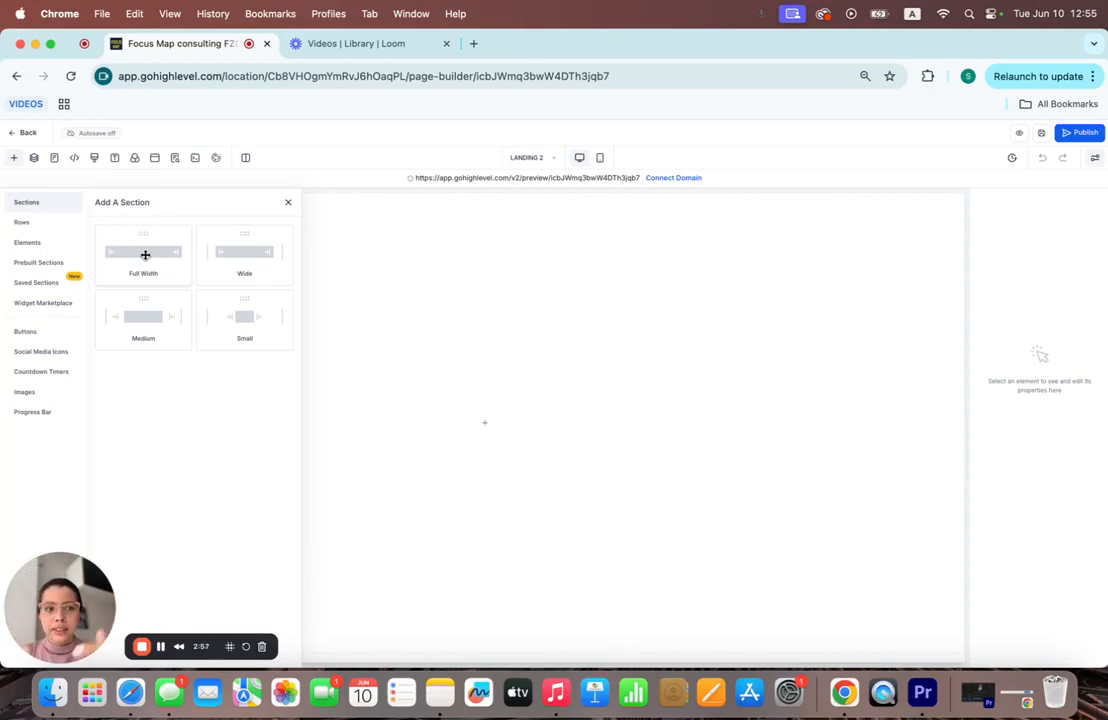
pyautogui.click(1095, 160)
pyautogui.click(1095, 160)
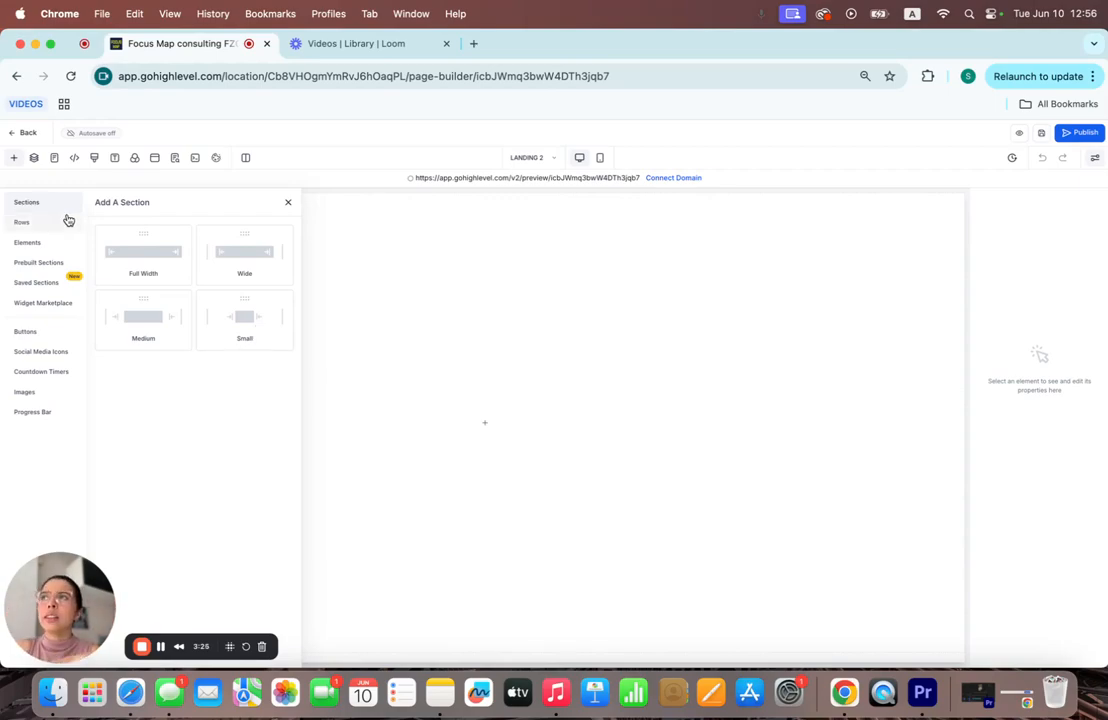
pyautogui.click(143, 260)
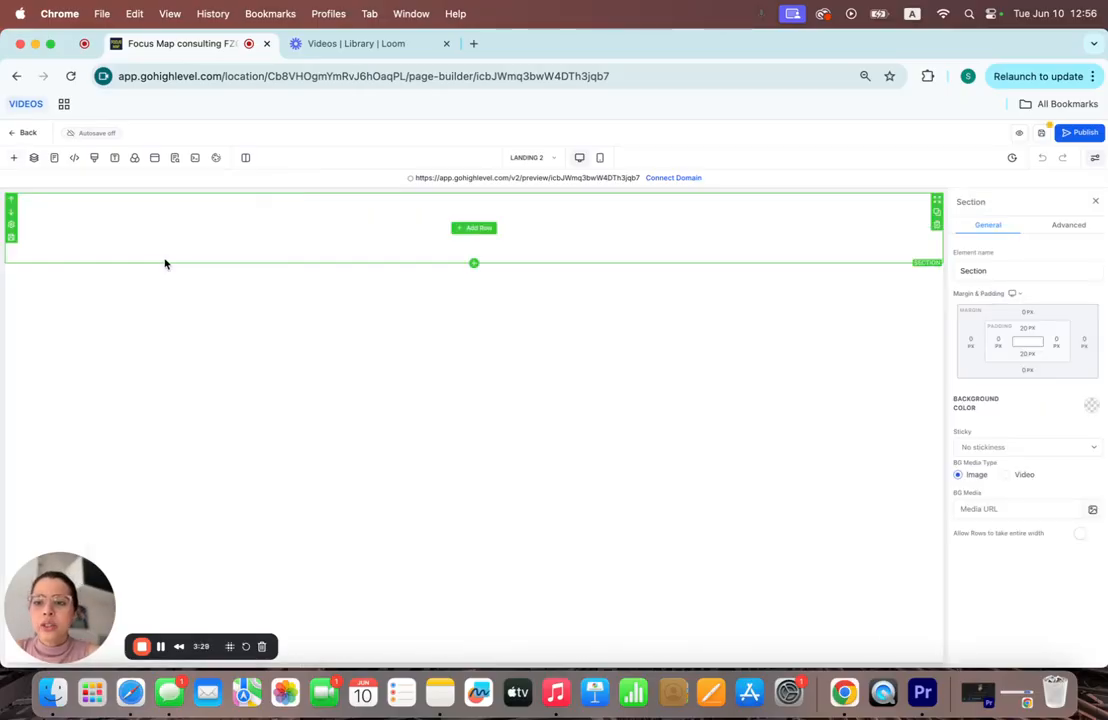
# Add a one-column row to the section and place an image element in it.
pyautogui.click(476, 229)
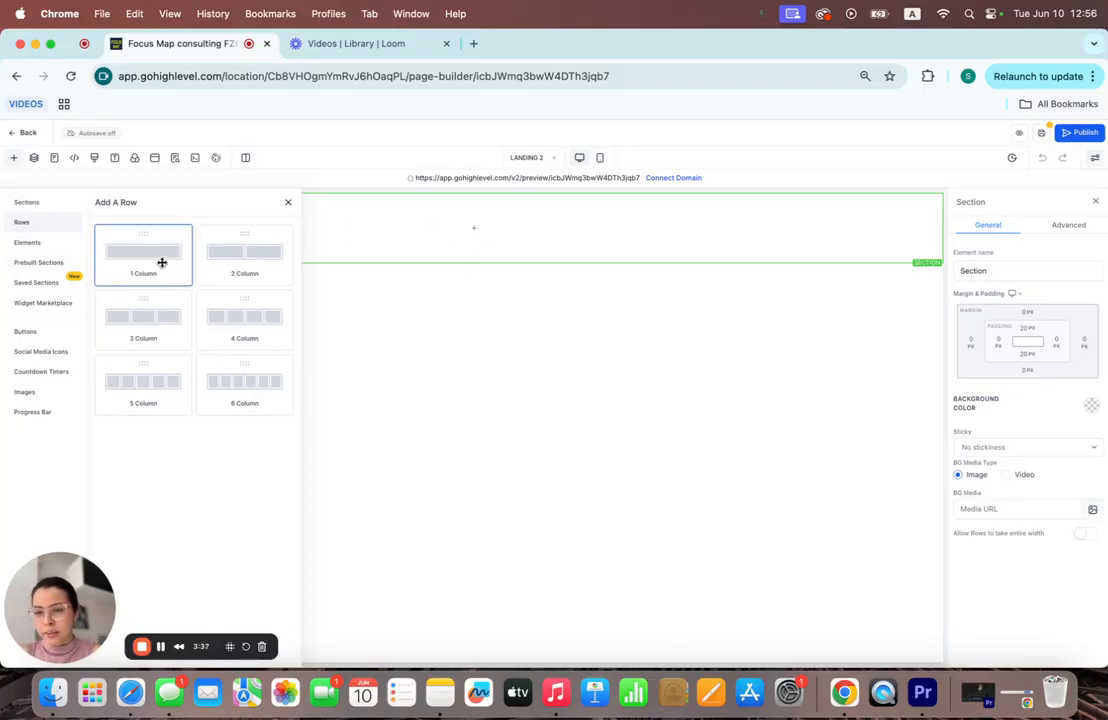
pyautogui.click(162, 262)
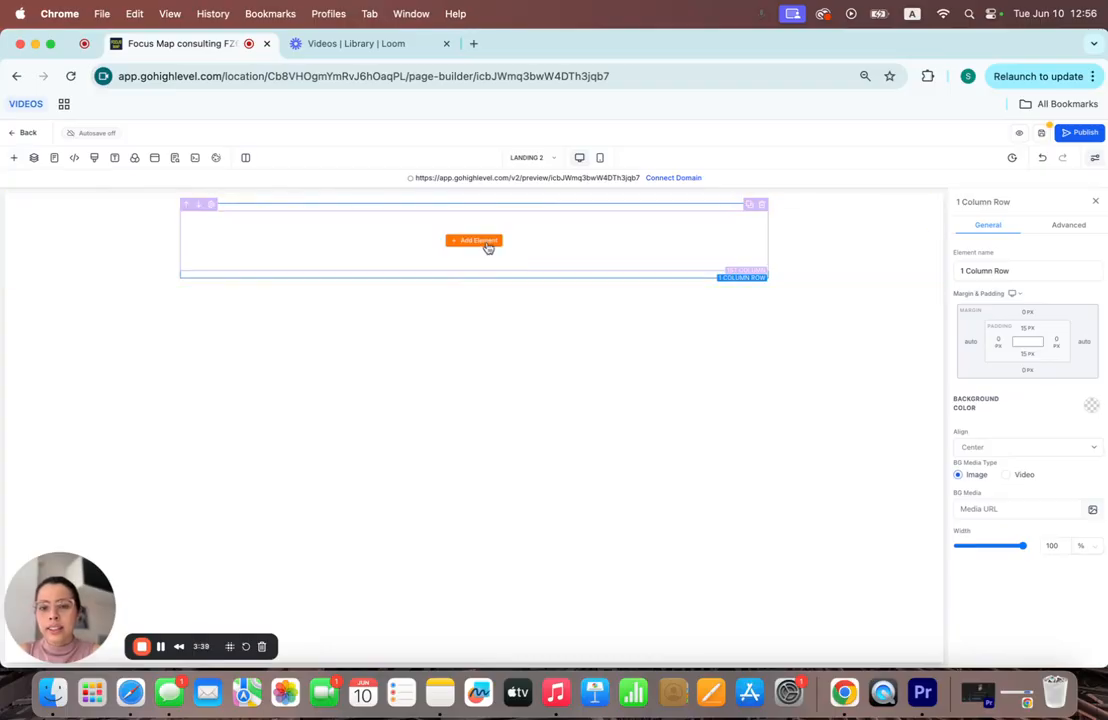
pyautogui.click(488, 246)
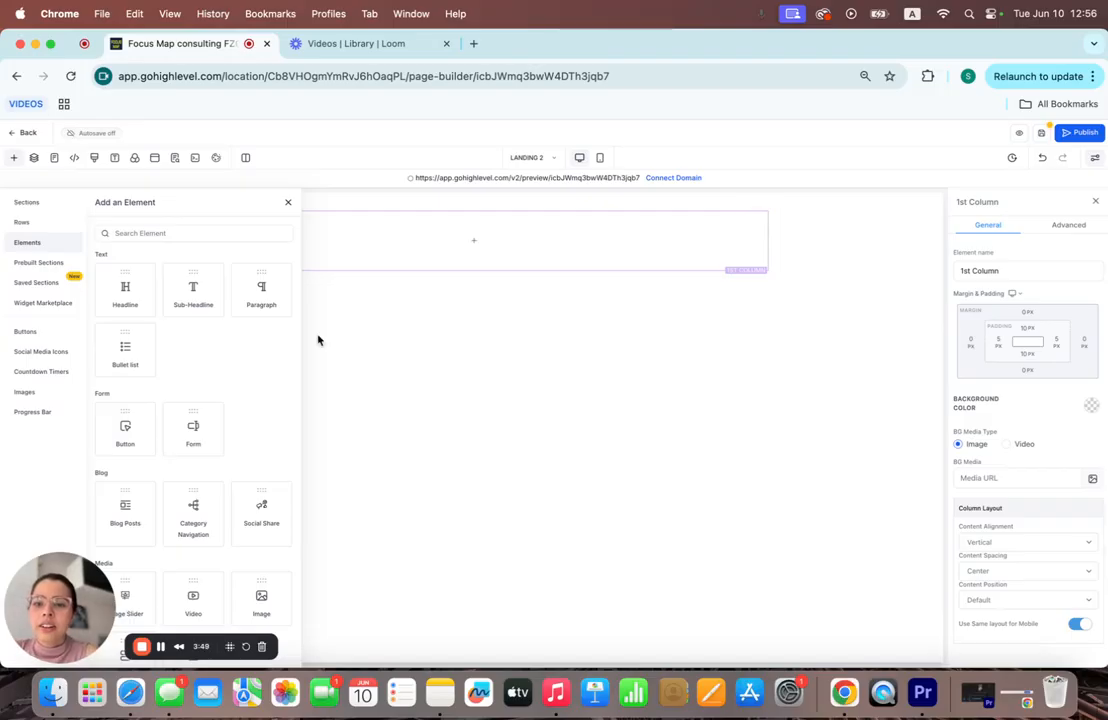
pyautogui.scroll(-3, 217, 467)
pyautogui.click(261, 470)
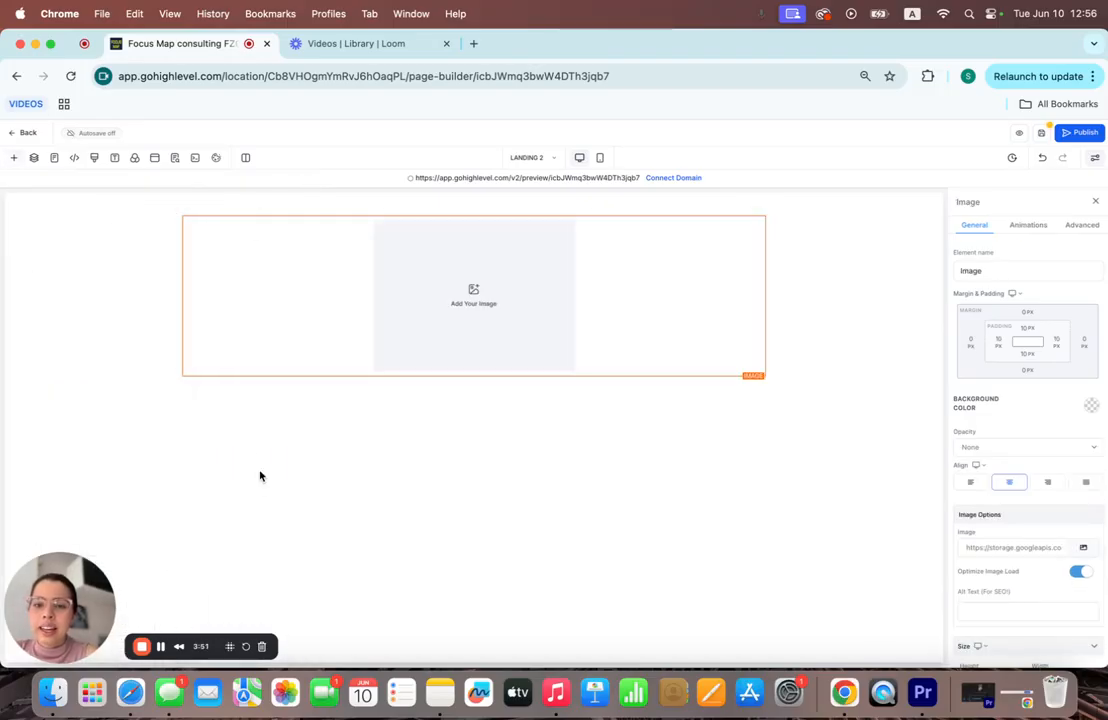
# Fill the image element with the green FOCUS MAP logo "Untitled design (5).png" from the media storage.
pyautogui.click(1082, 549)
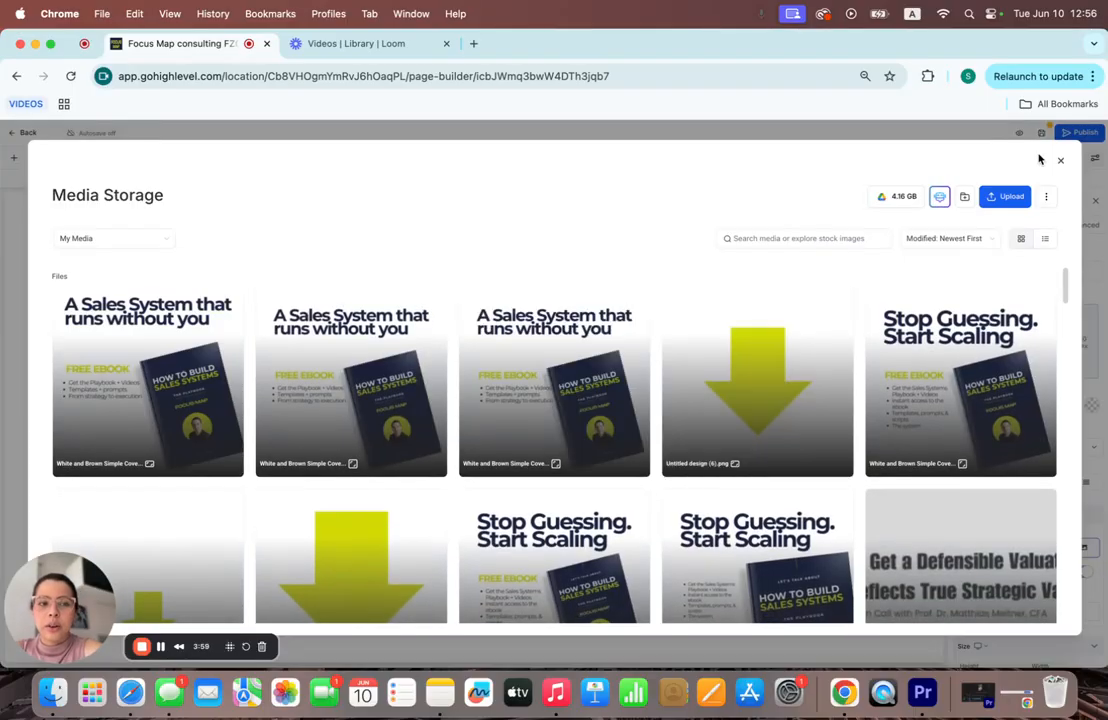
pyautogui.scroll(-5, 848, 418)
pyautogui.scroll(-10, 845, 419)
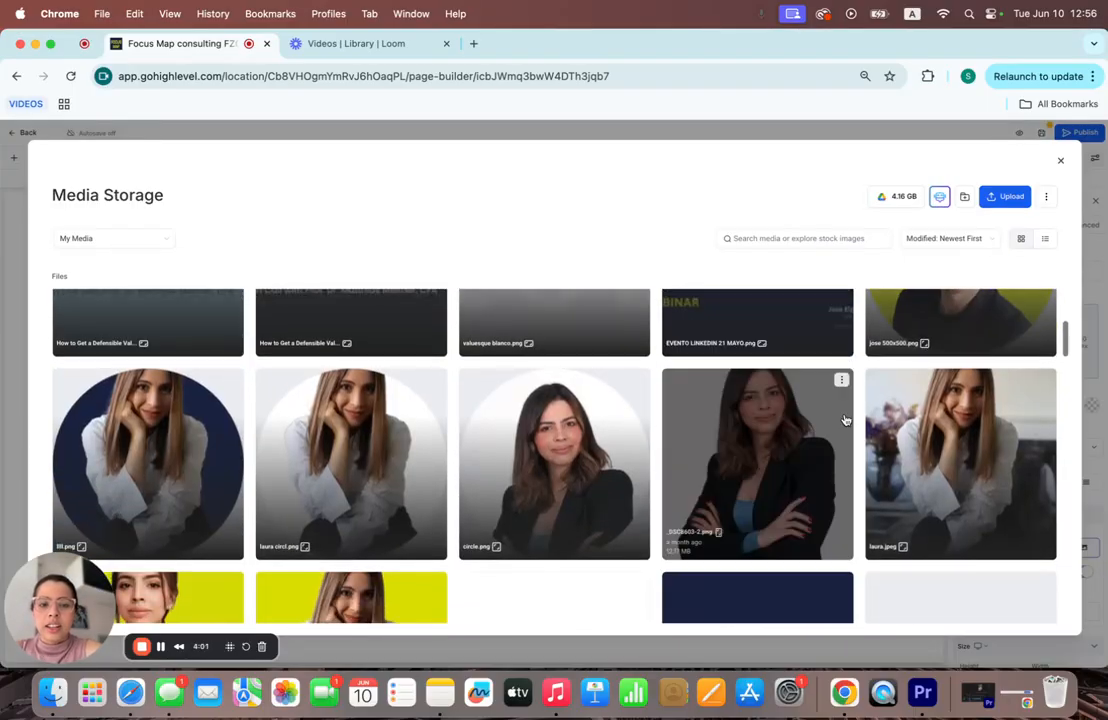
pyautogui.scroll(5, 845, 419)
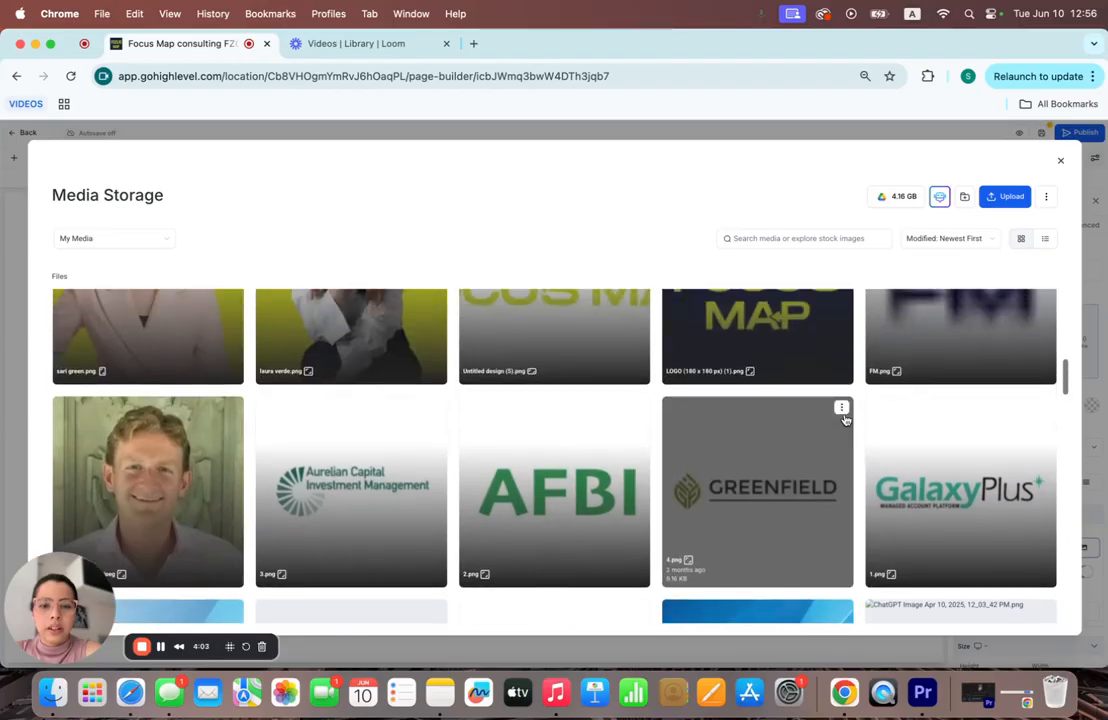
pyautogui.scroll(-10, 845, 422)
pyautogui.scroll(10, 844, 425)
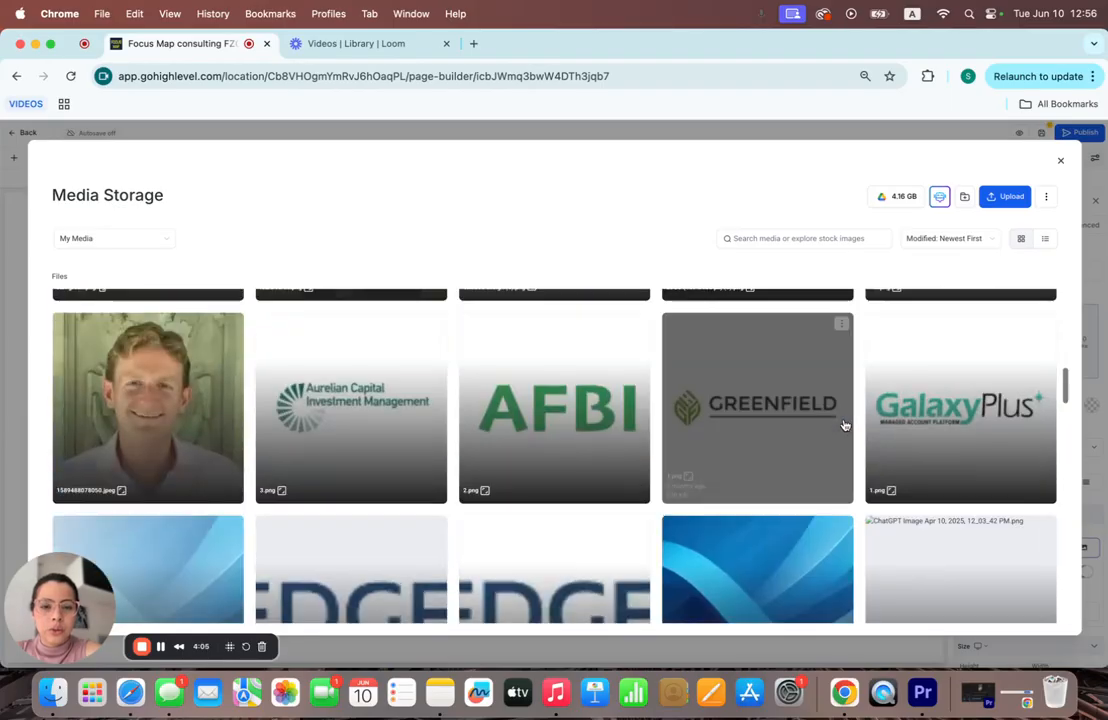
pyautogui.click(608, 511)
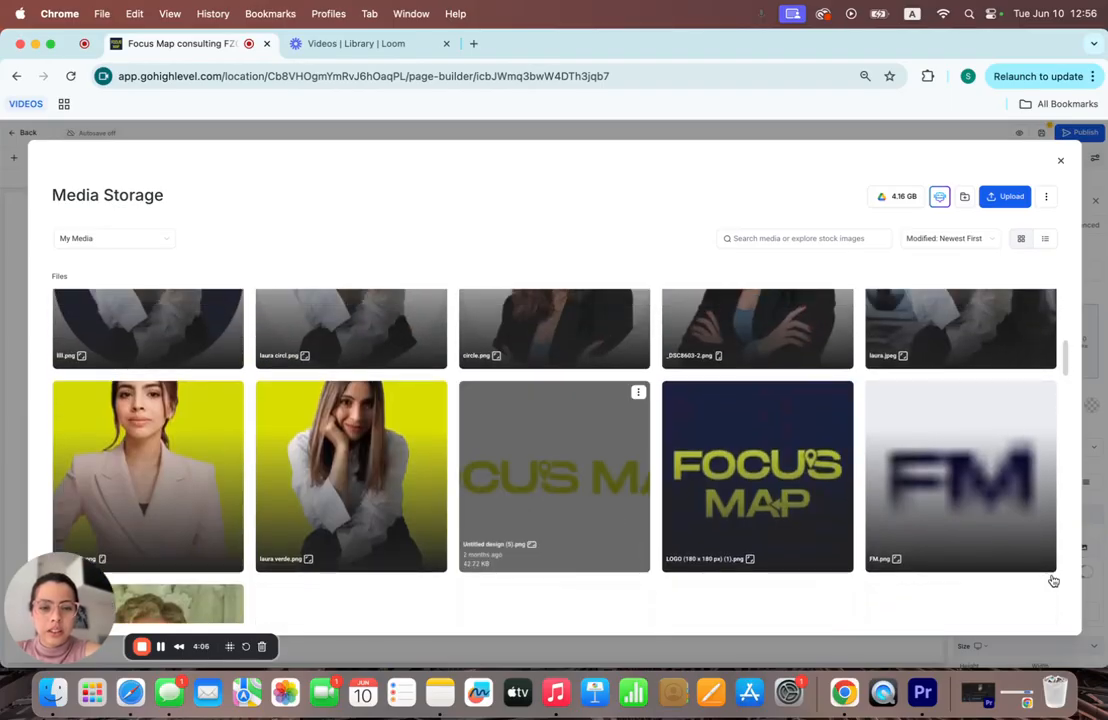
pyautogui.click(1041, 620)
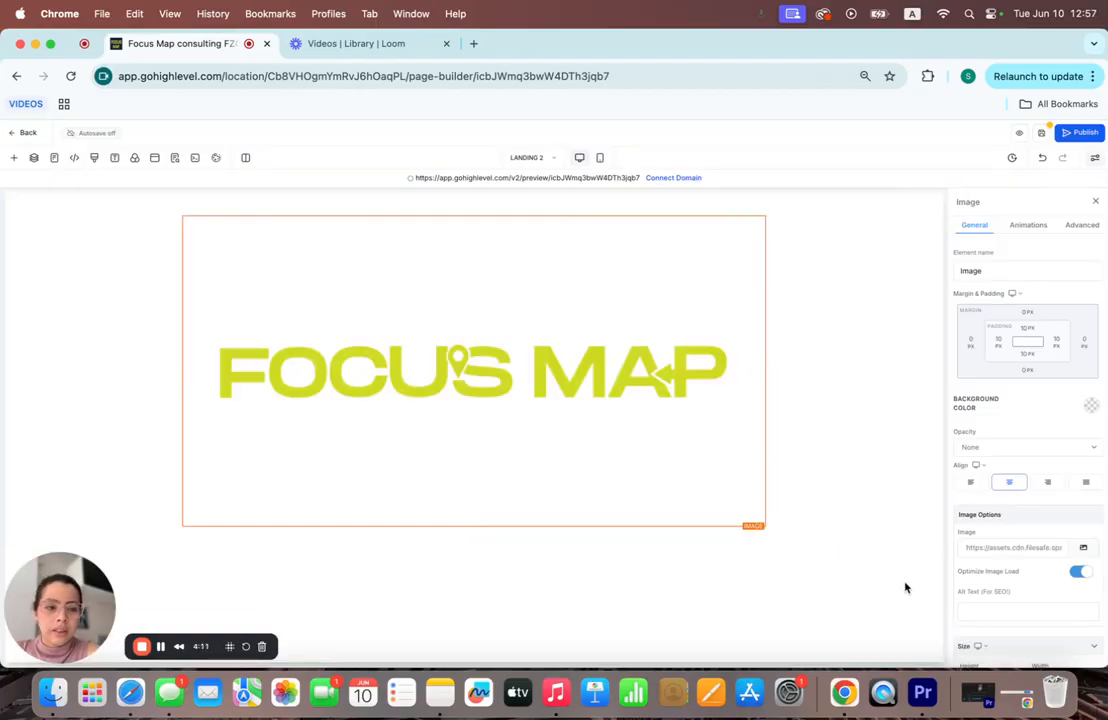
# Set the logo image's width to 200 px and align it to the left.
pyautogui.scroll(-2, 1022, 597)
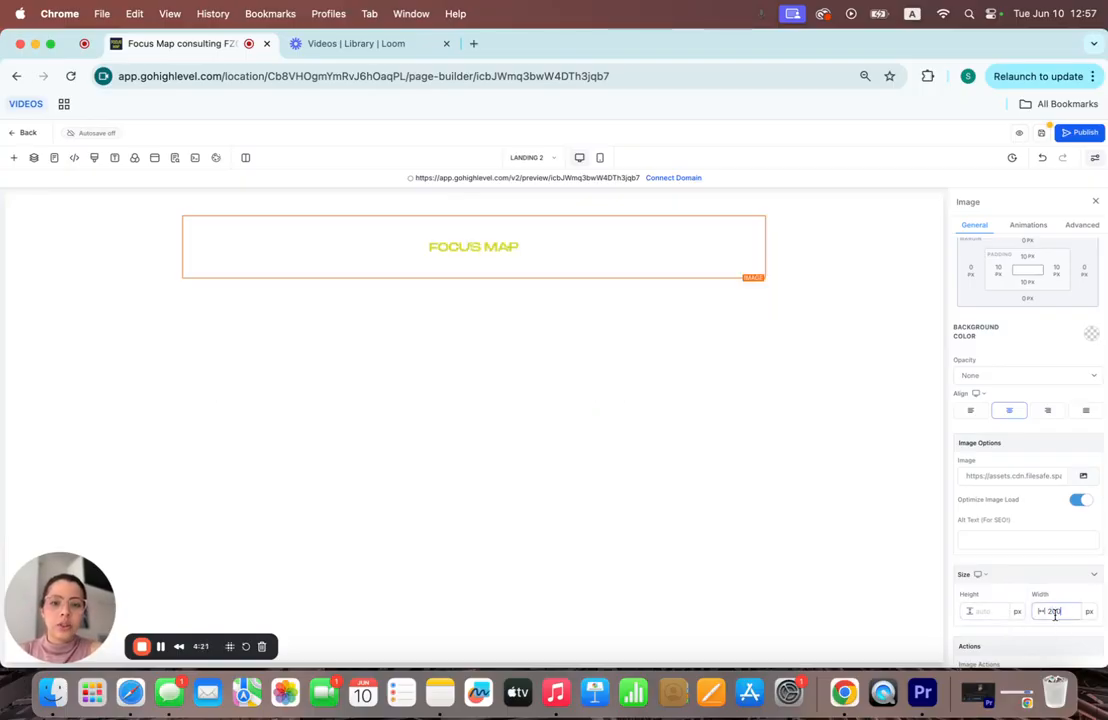
pyautogui.click(971, 419)
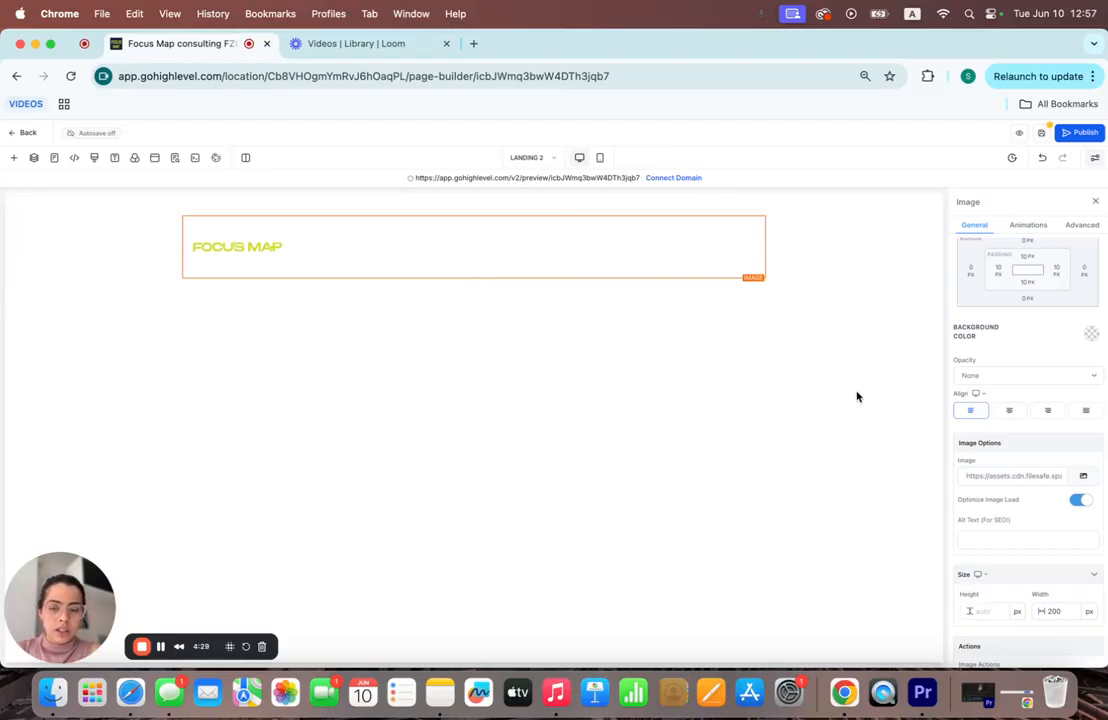
# Open the section's background color choices and copy the color code #192340 from the "Codigo verde" note.
pyautogui.click(888, 291)
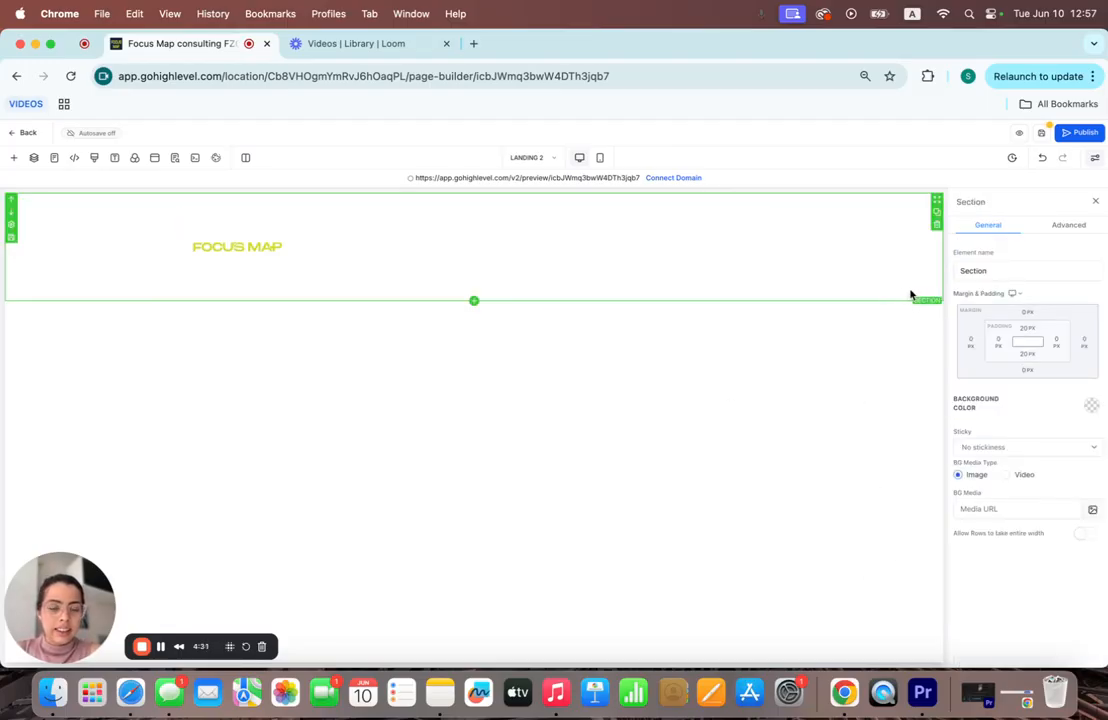
pyautogui.click(1091, 406)
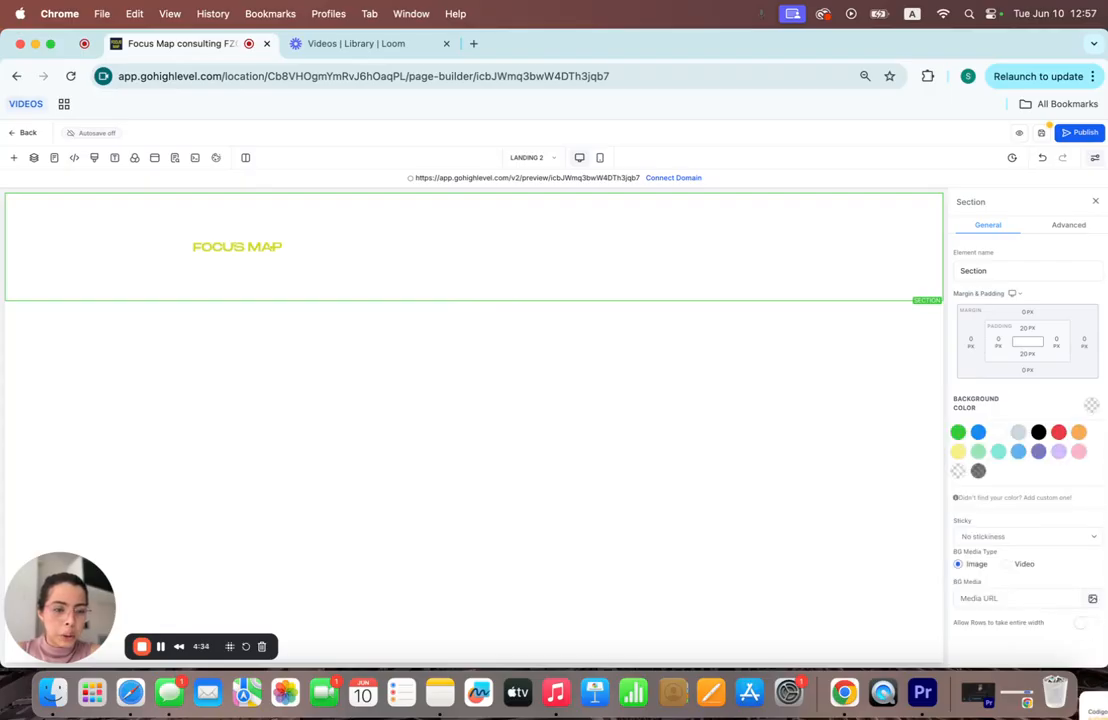
pyautogui.moveTo(1103, 710)
pyautogui.moveTo(508, 227); pyautogui.dragTo(450, 213)
pyautogui.press('super+c')
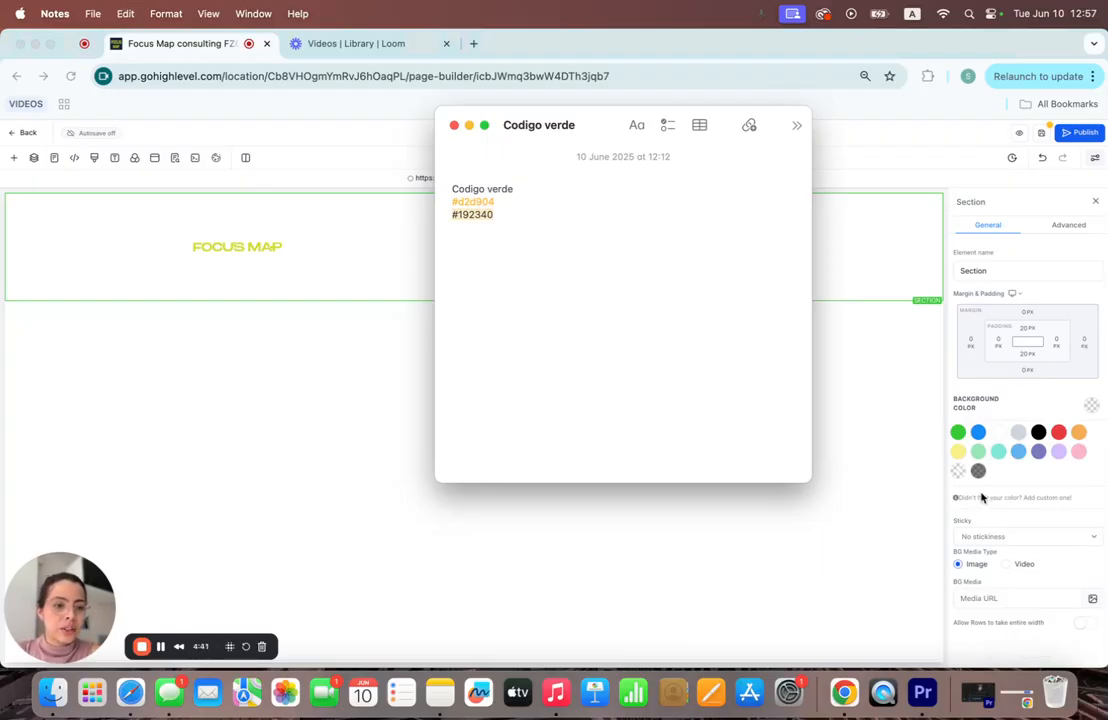
# Add the copied #192340 as a custom color for the section's background.
pyautogui.click(1094, 487)
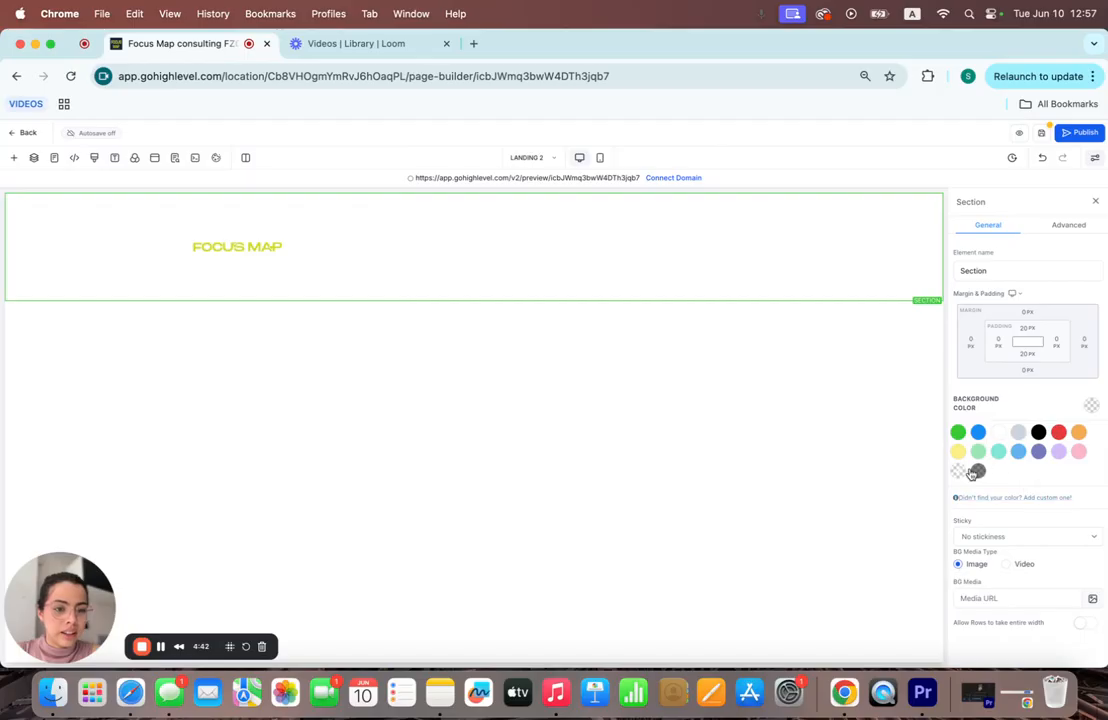
pyautogui.click(1079, 453)
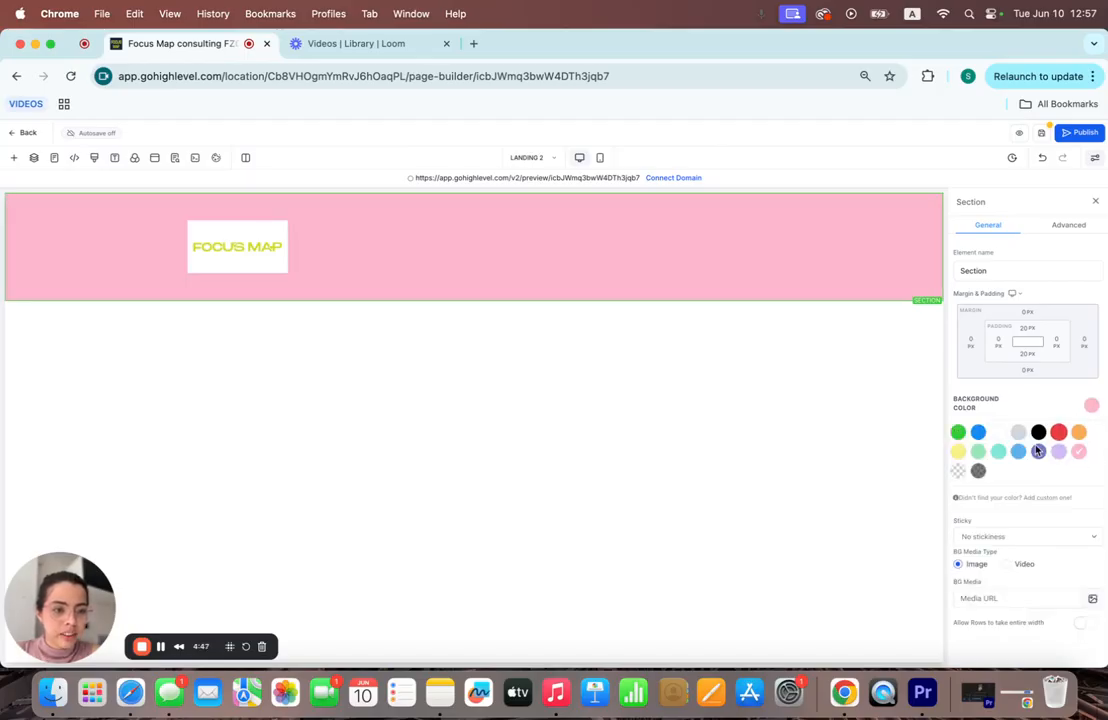
pyautogui.click(1022, 500)
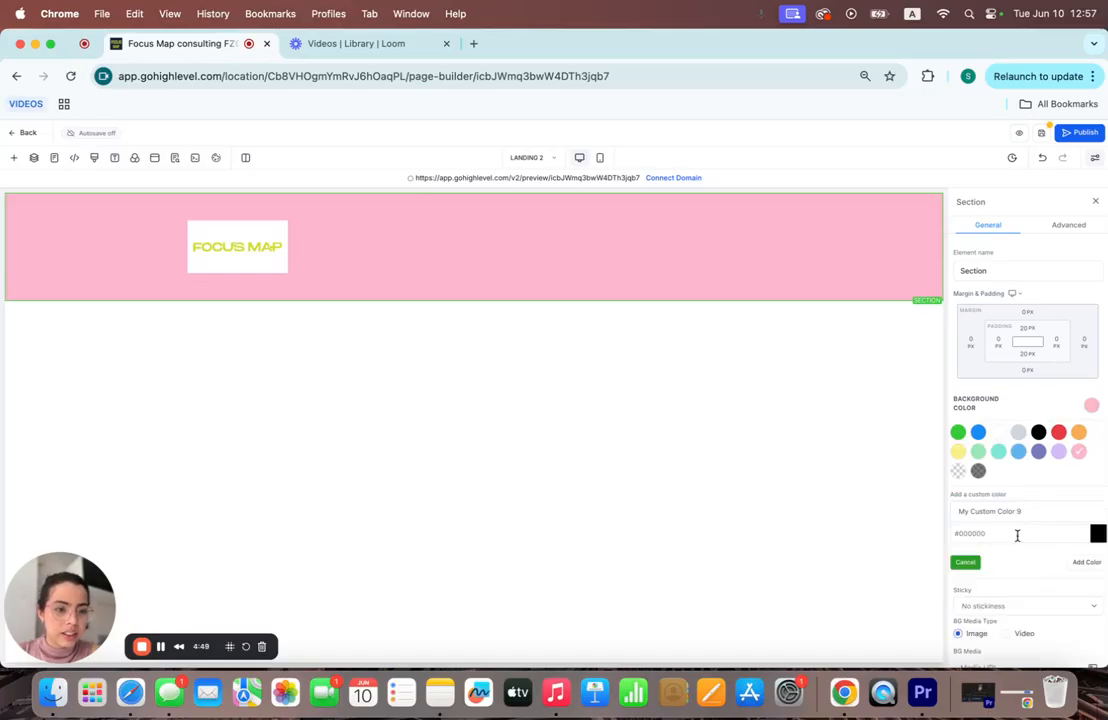
pyautogui.press('super+v')
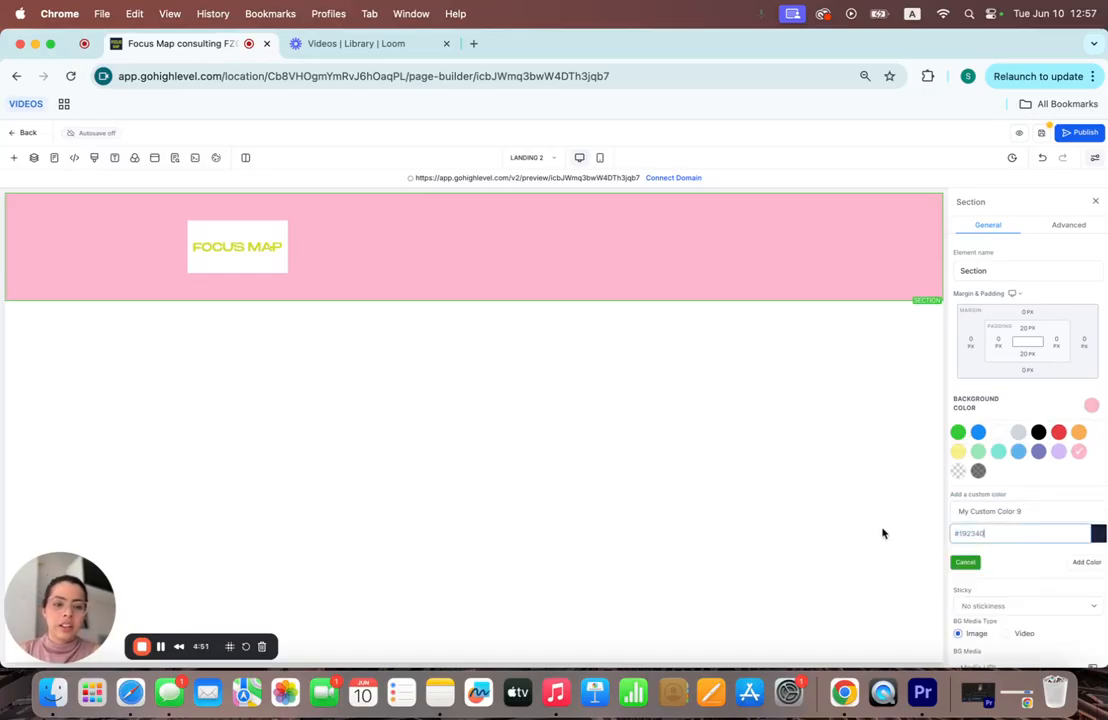
pyautogui.click(1089, 562)
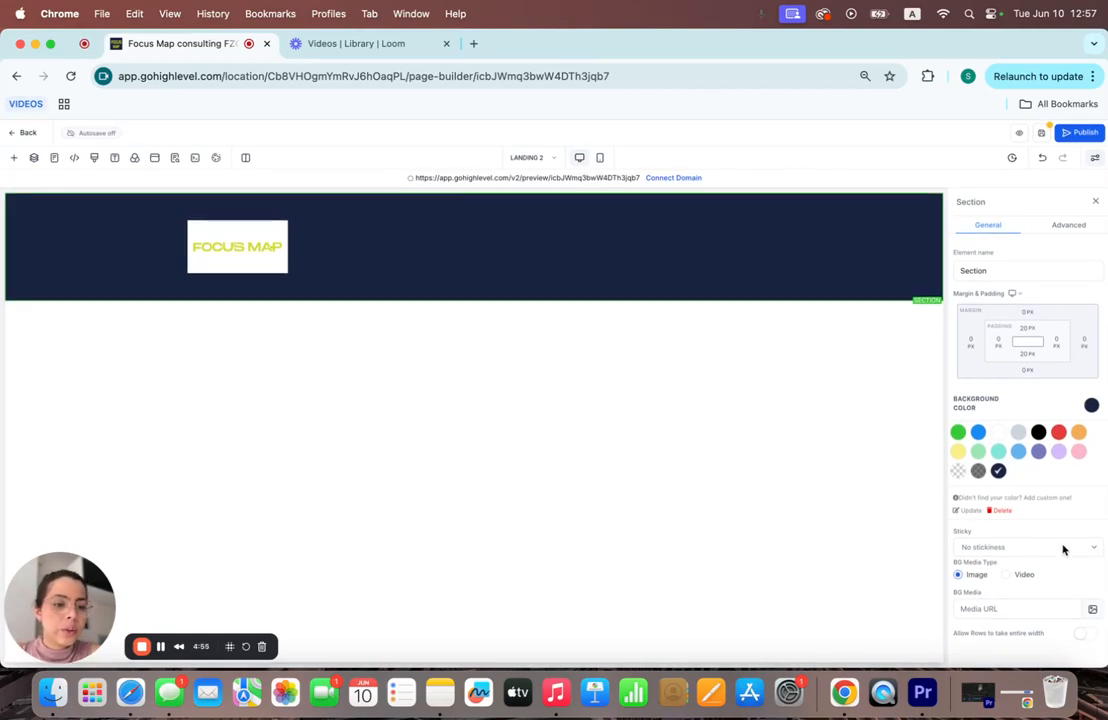
# Replace the header's logo image with "focus map logo verde-01.png" from the media storage.
pyautogui.click(236, 227)
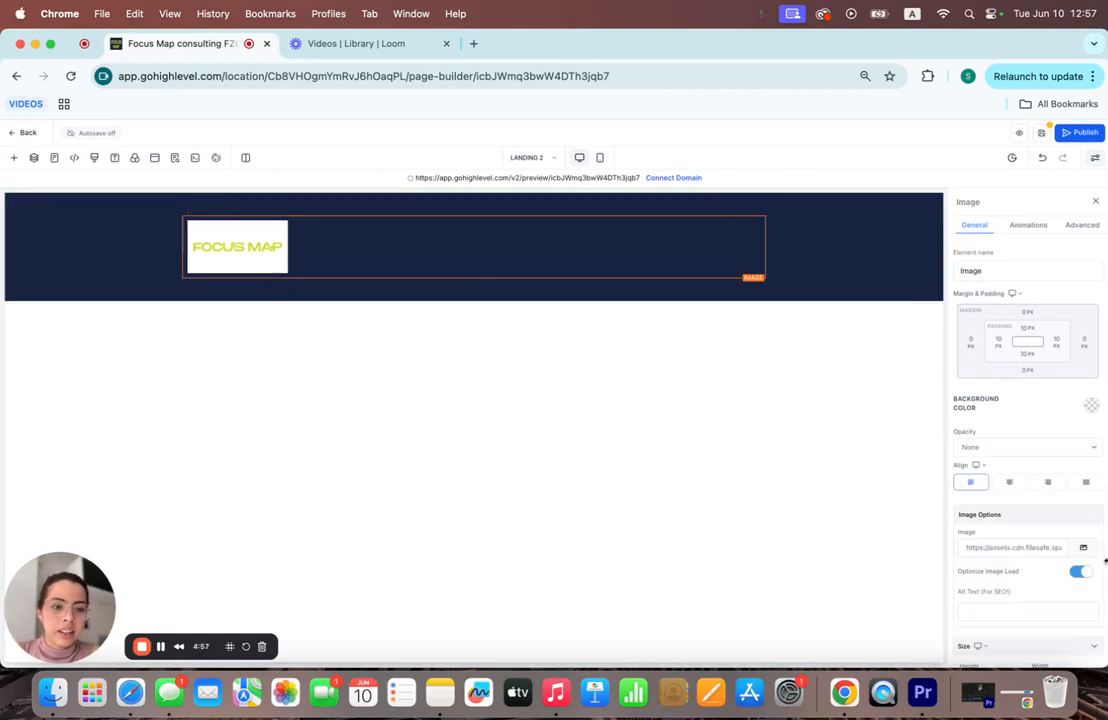
pyautogui.click(1087, 551)
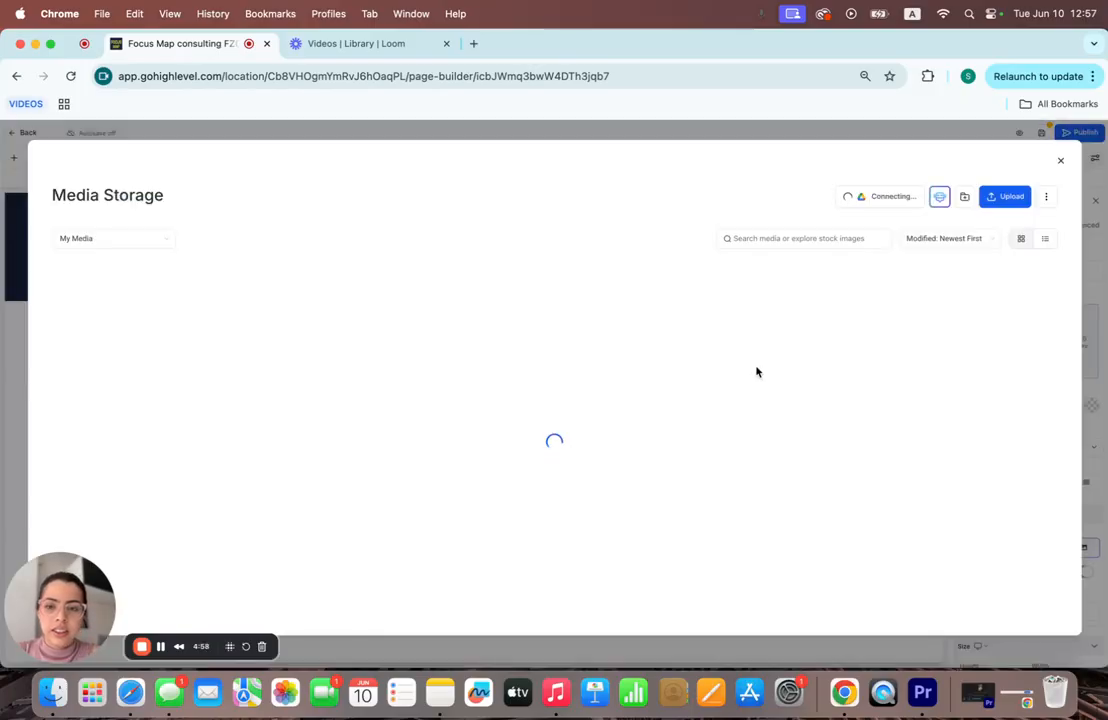
pyautogui.scroll(-15, 756, 372)
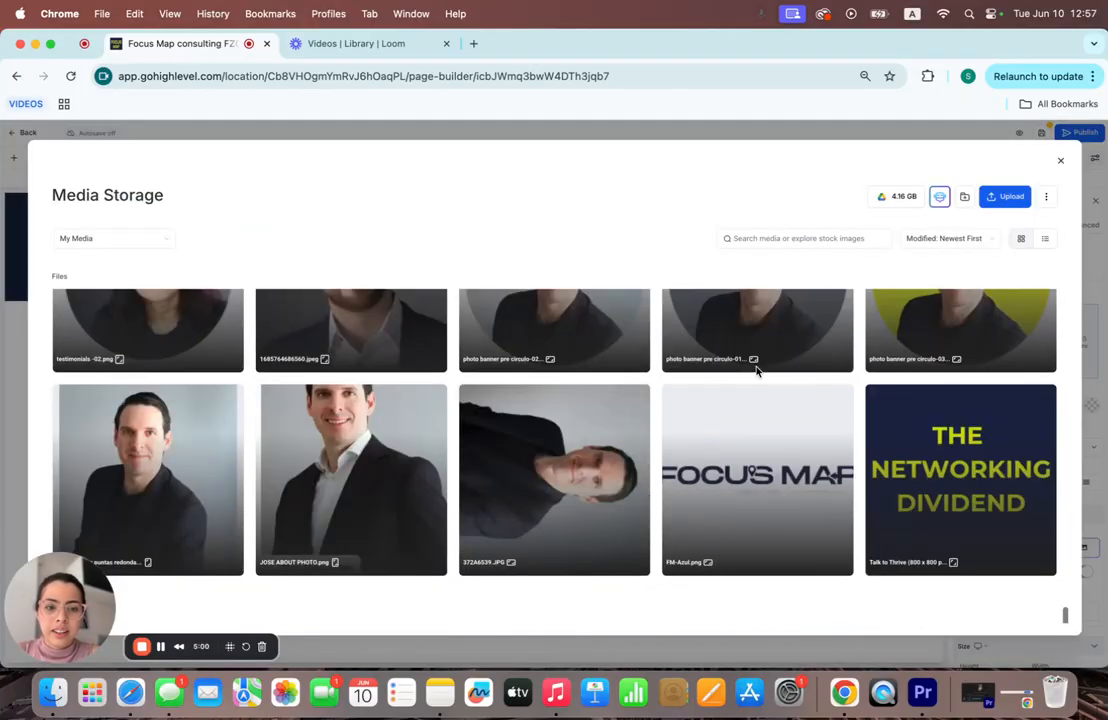
pyautogui.scroll(10, 756, 372)
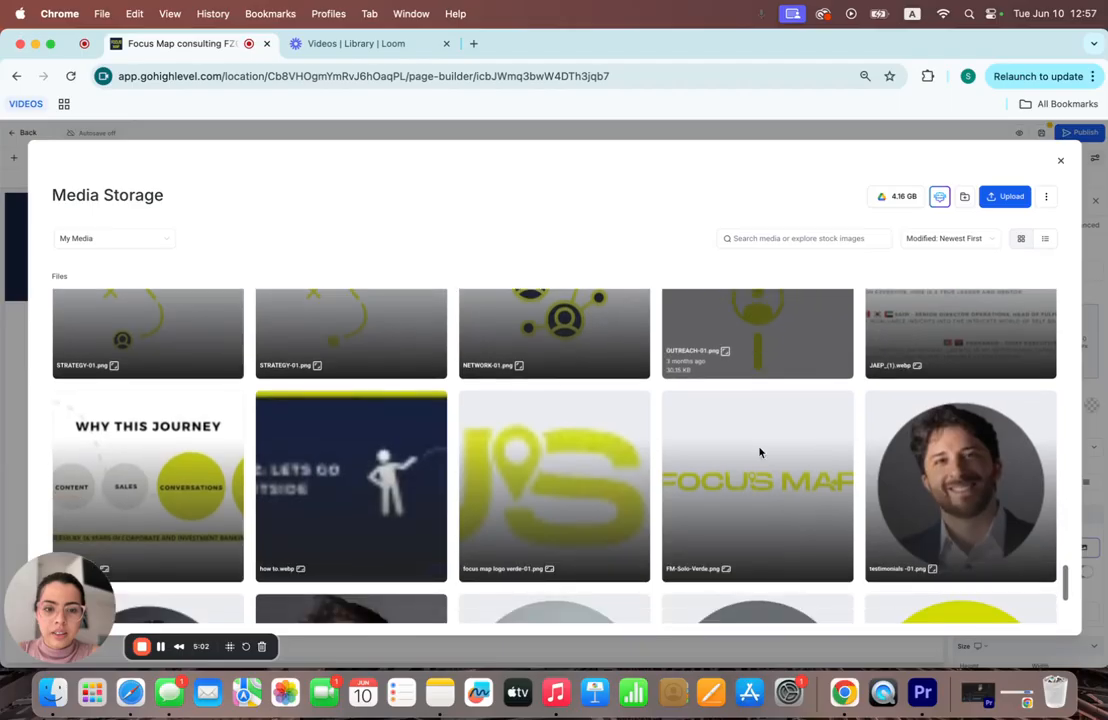
pyautogui.click(556, 487)
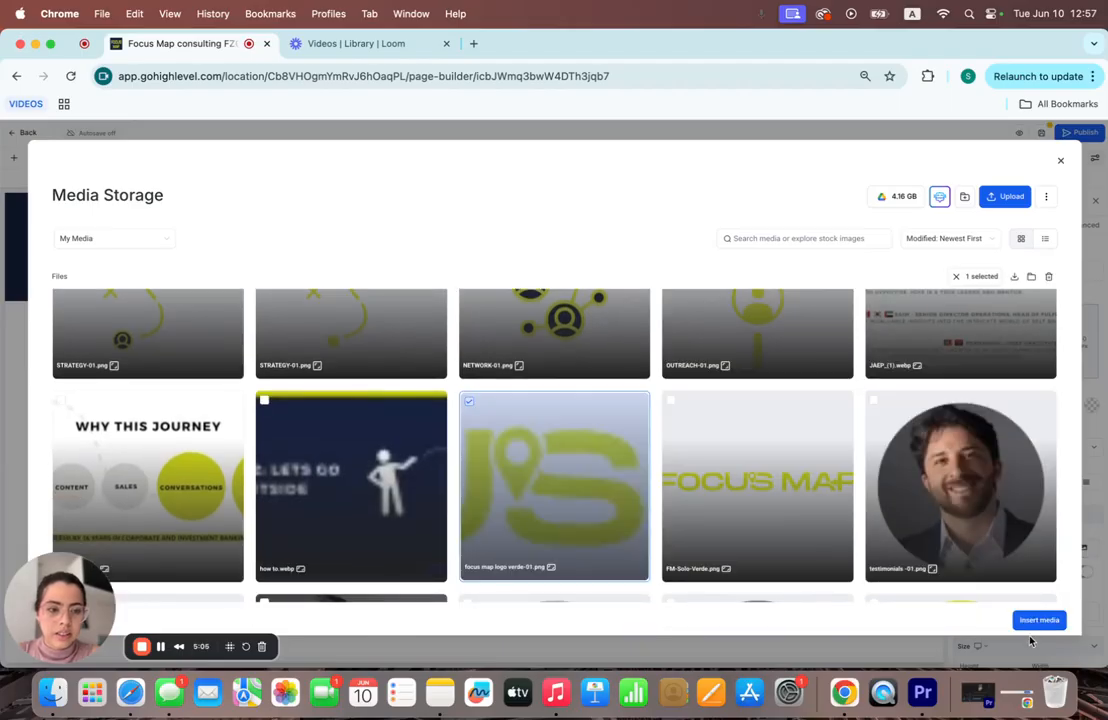
pyautogui.click(1039, 621)
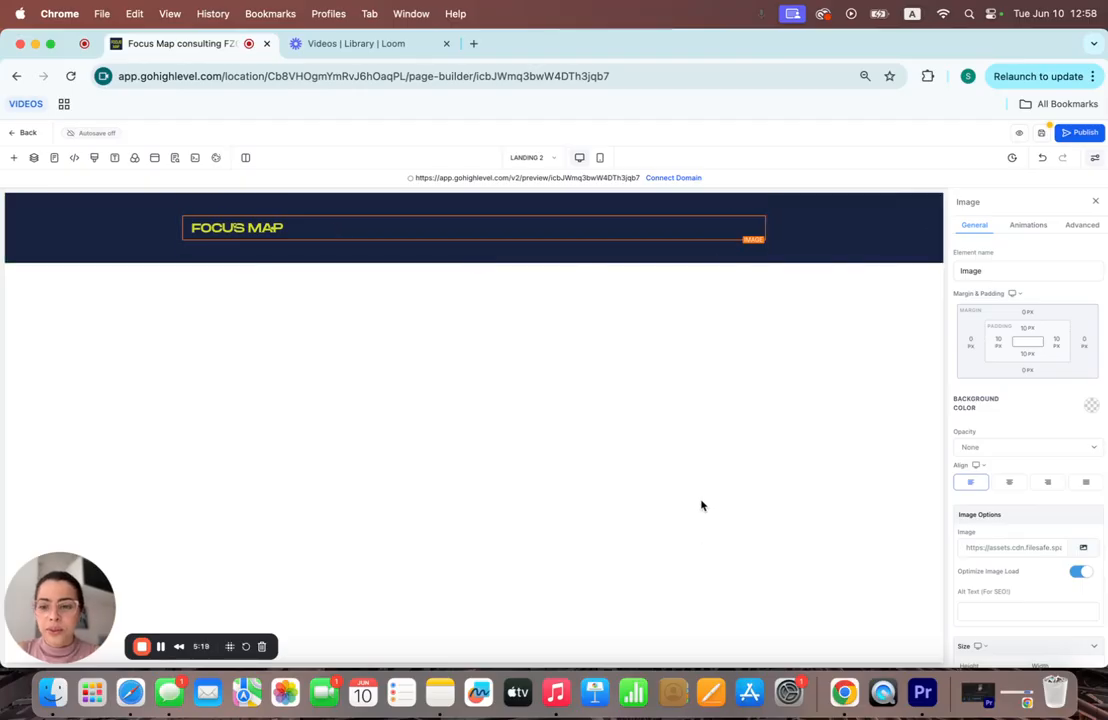
# Add a full-width section below the header section.
pyautogui.click(476, 267)
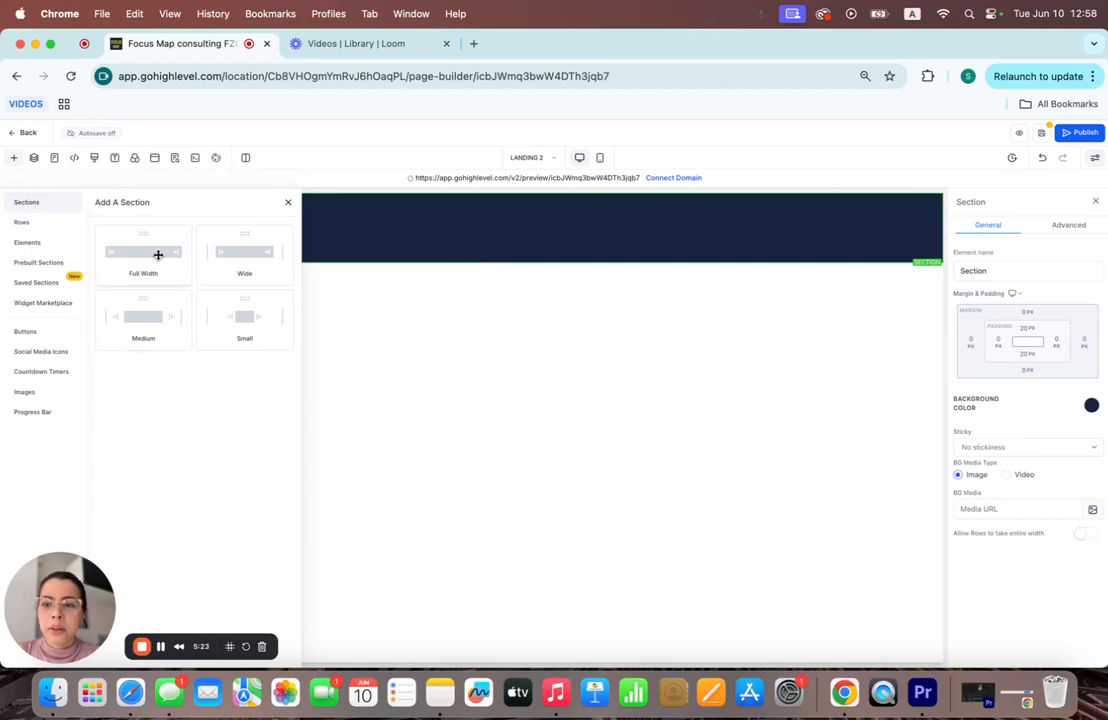
pyautogui.click(157, 255)
pyautogui.click(474, 297)
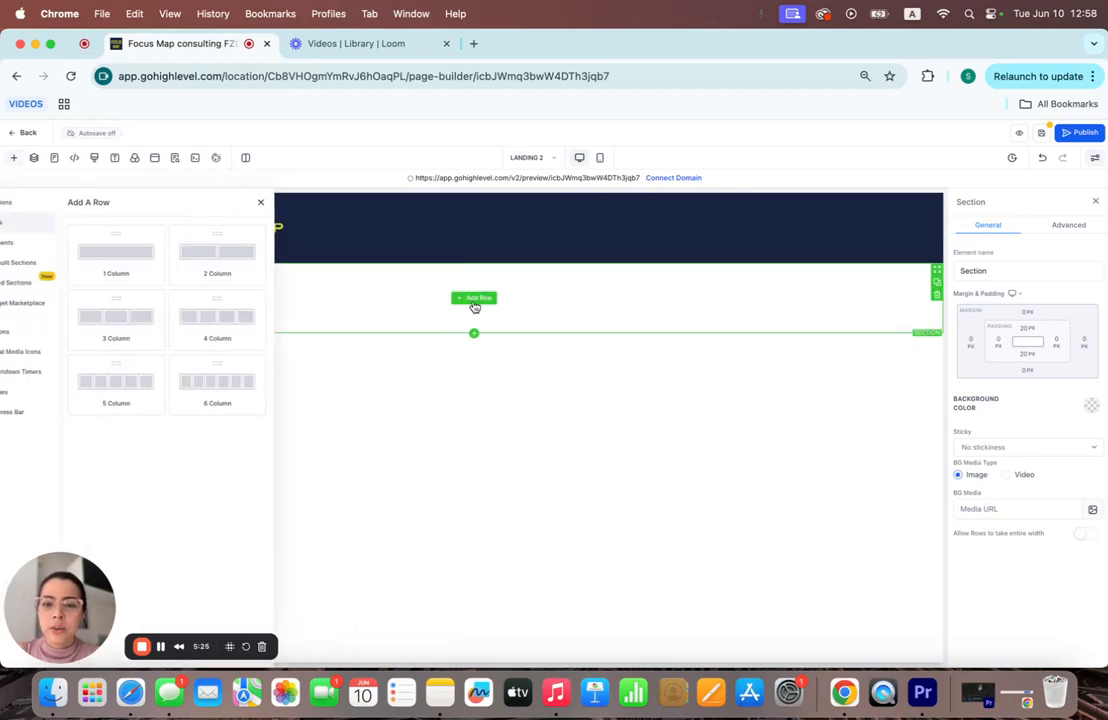
pyautogui.click(160, 241)
pyautogui.moveTo(472, 310)
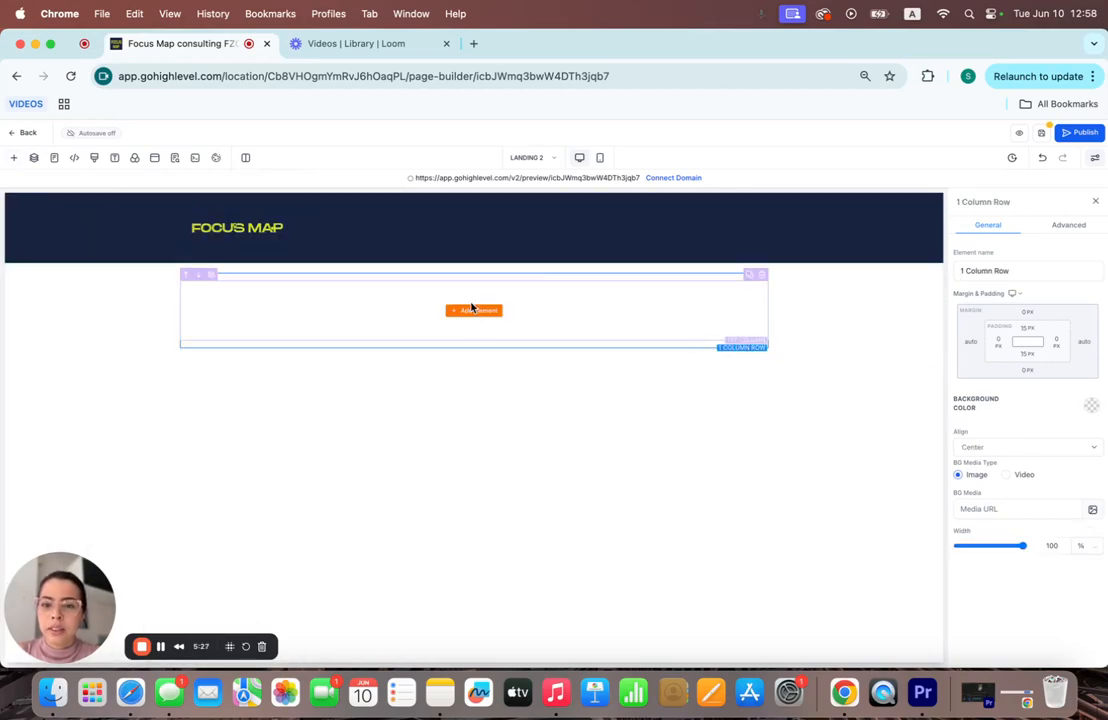
pyautogui.click(762, 275)
# Add a two-column row to the section below the header and set that section's background to the saved dark blue.
pyautogui.click(470, 298)
pyautogui.click(262, 245)
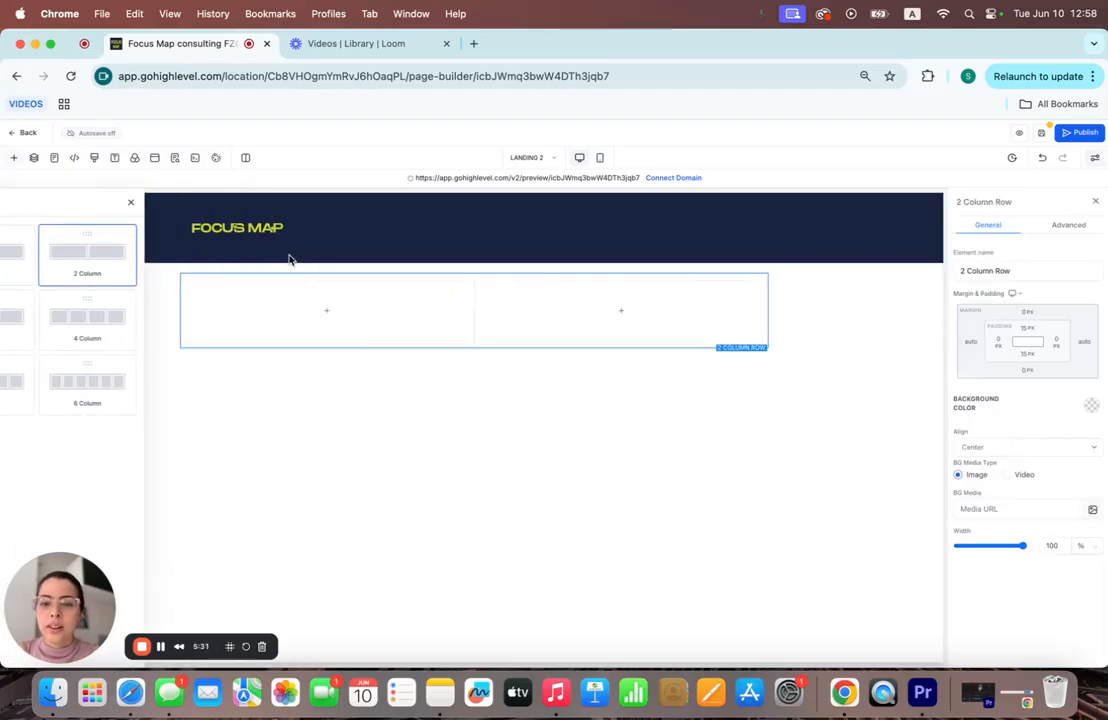
pyautogui.click(873, 319)
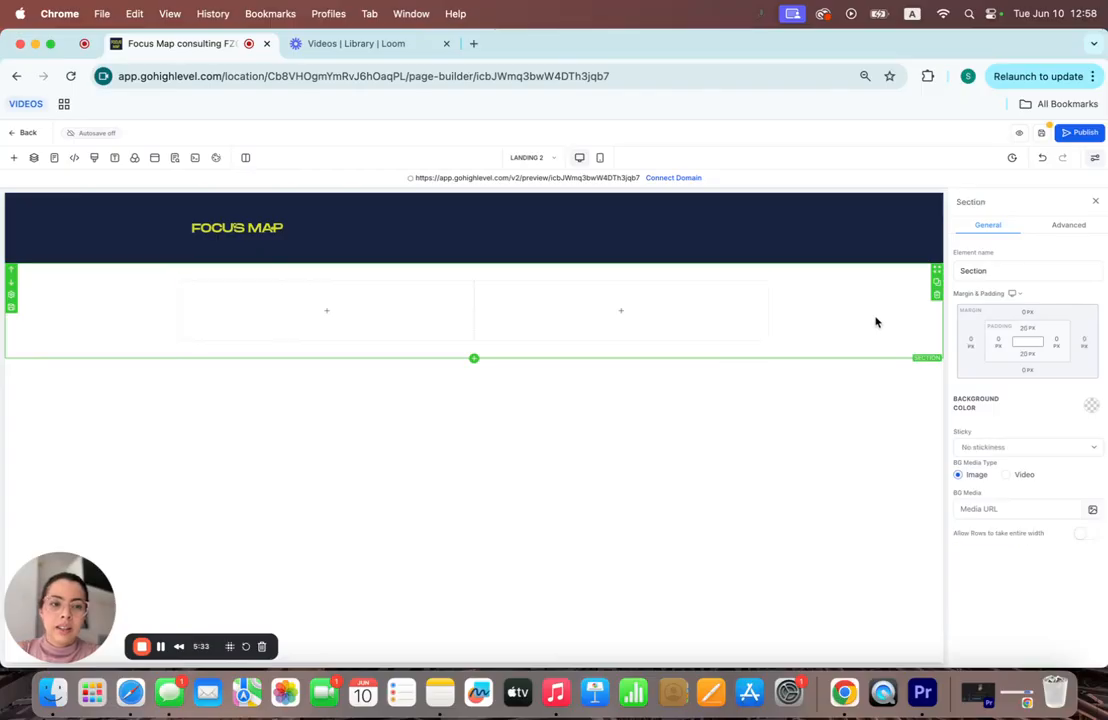
pyautogui.click(1092, 405)
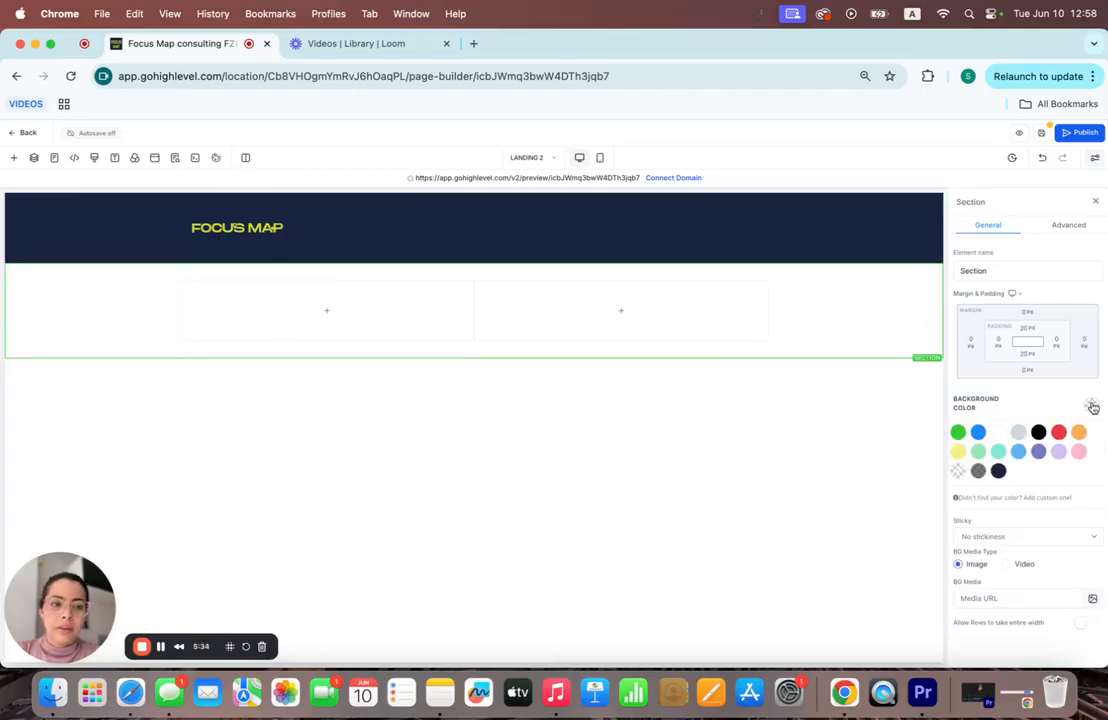
pyautogui.click(998, 471)
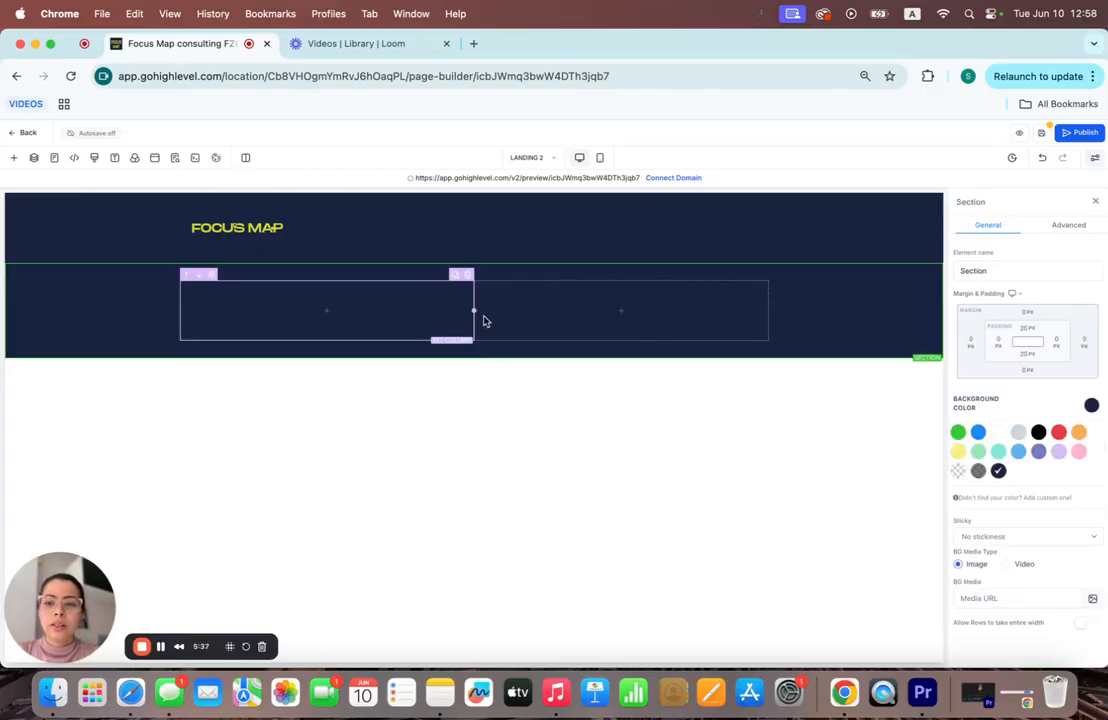
# Insert a full-width section with a one-column row between the header and the two-column section.
pyautogui.click(475, 266)
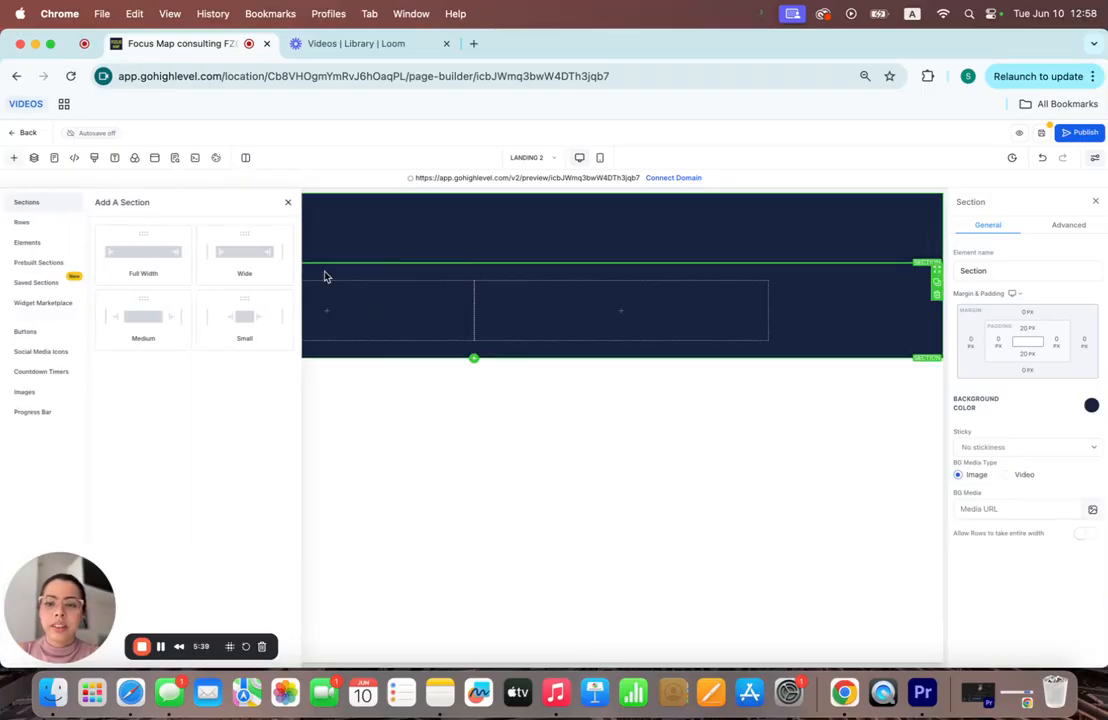
pyautogui.click(171, 255)
pyautogui.click(486, 300)
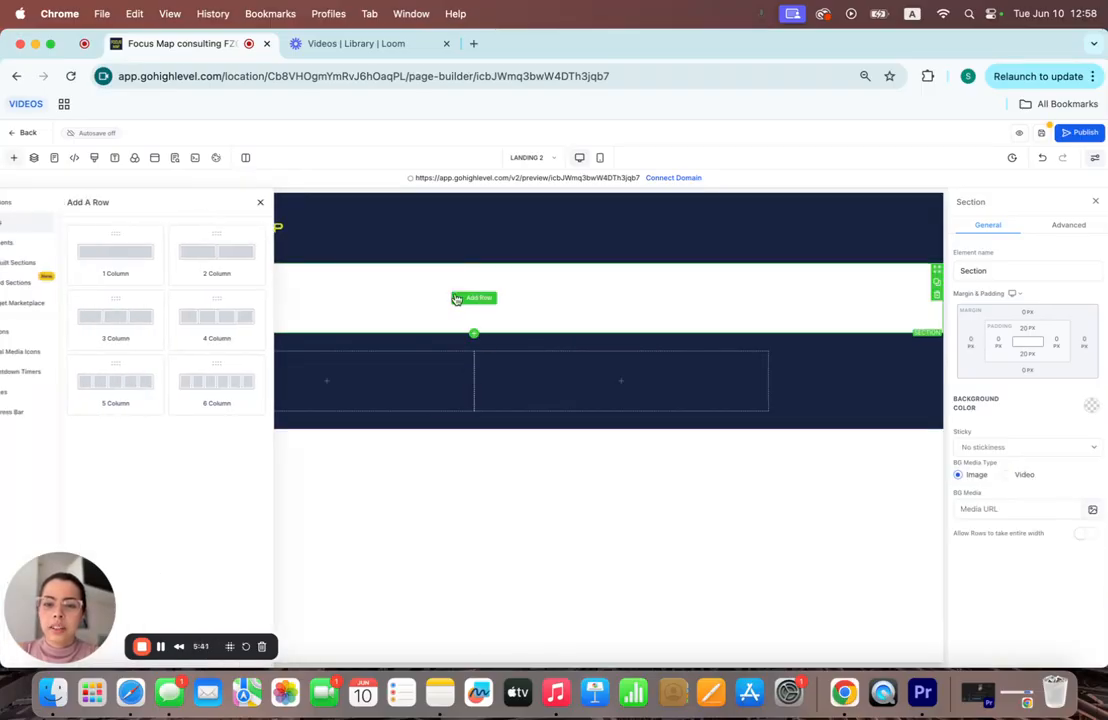
pyautogui.click(141, 266)
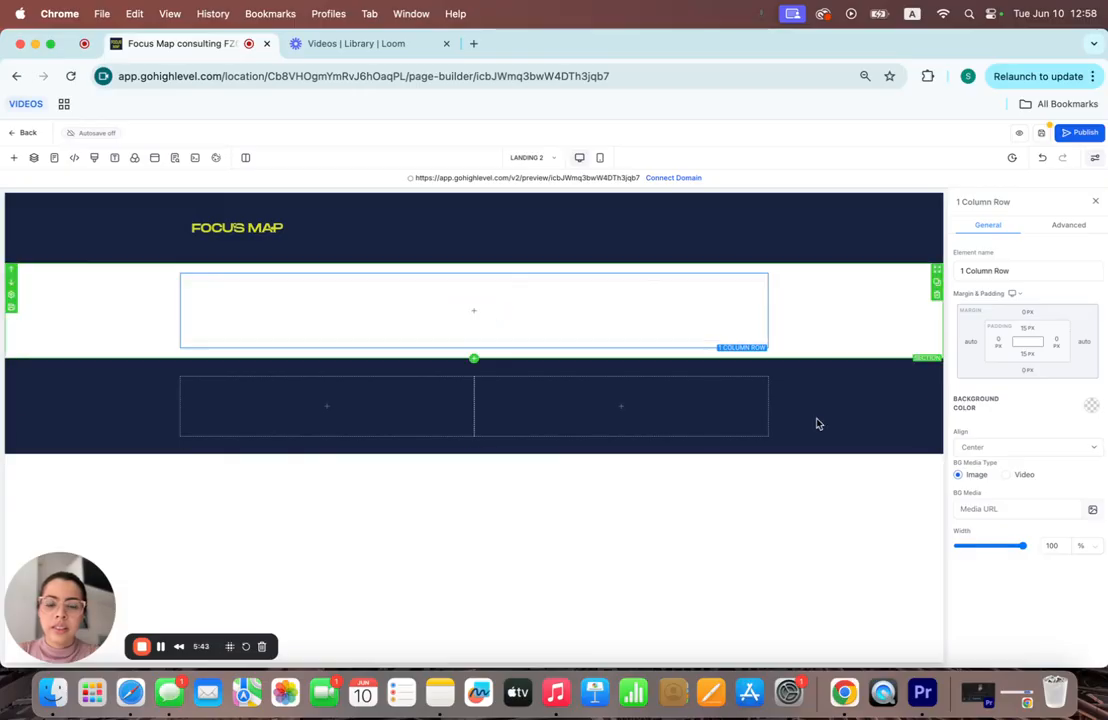
# Set the background color of the one-column section under the header to the saved dark blue.
pyautogui.click(903, 330)
pyautogui.click(1092, 406)
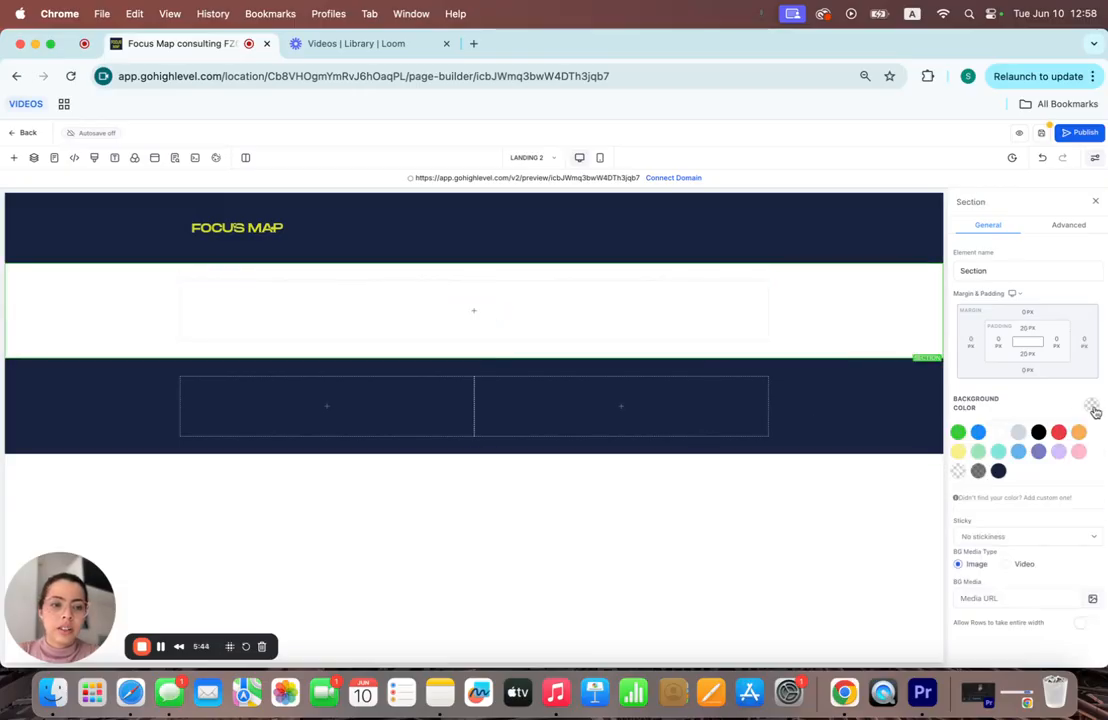
pyautogui.click(998, 470)
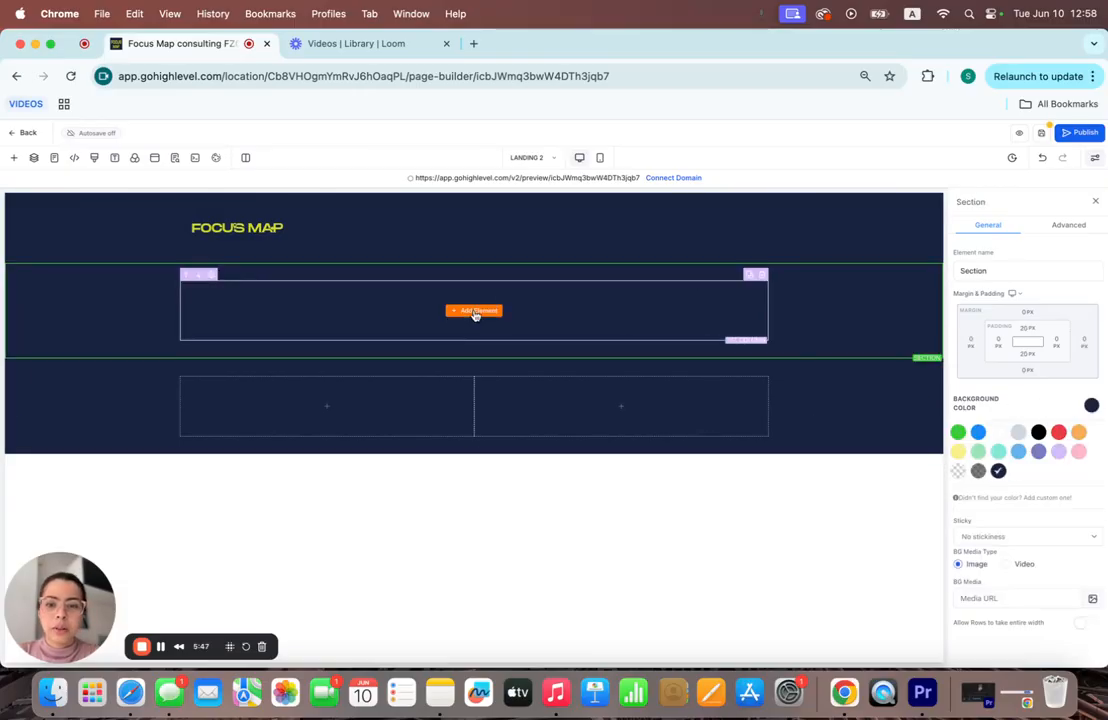
# Add a headline element to the one-column row and set its text color to white.
pyautogui.click(476, 313)
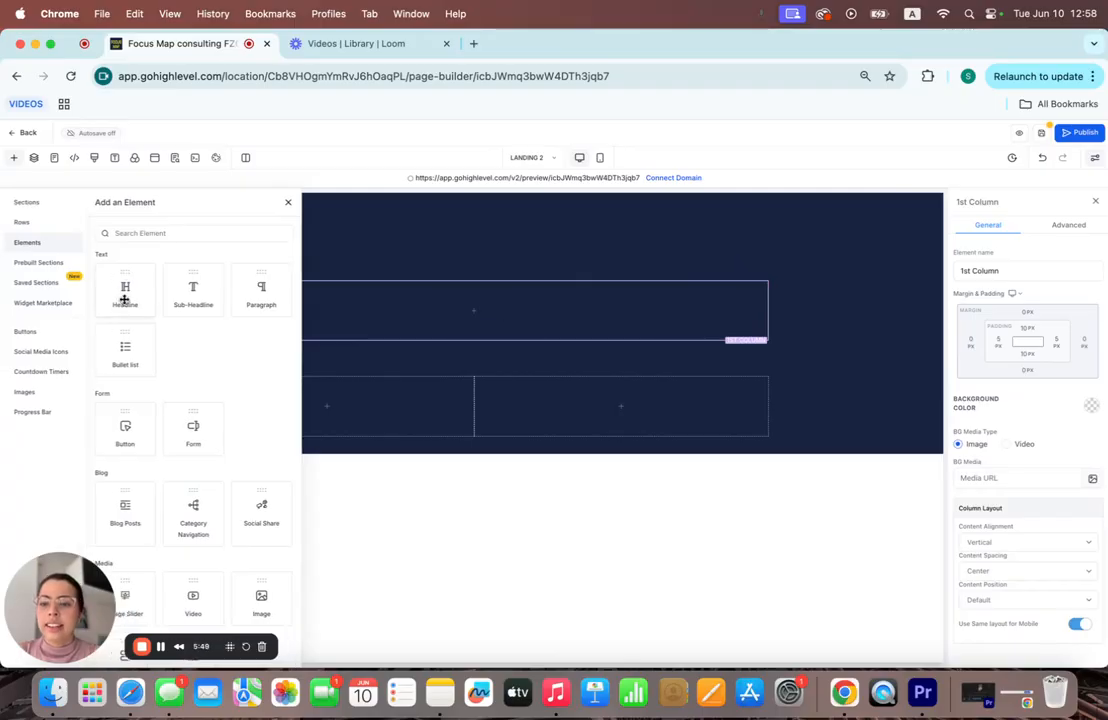
pyautogui.click(125, 292)
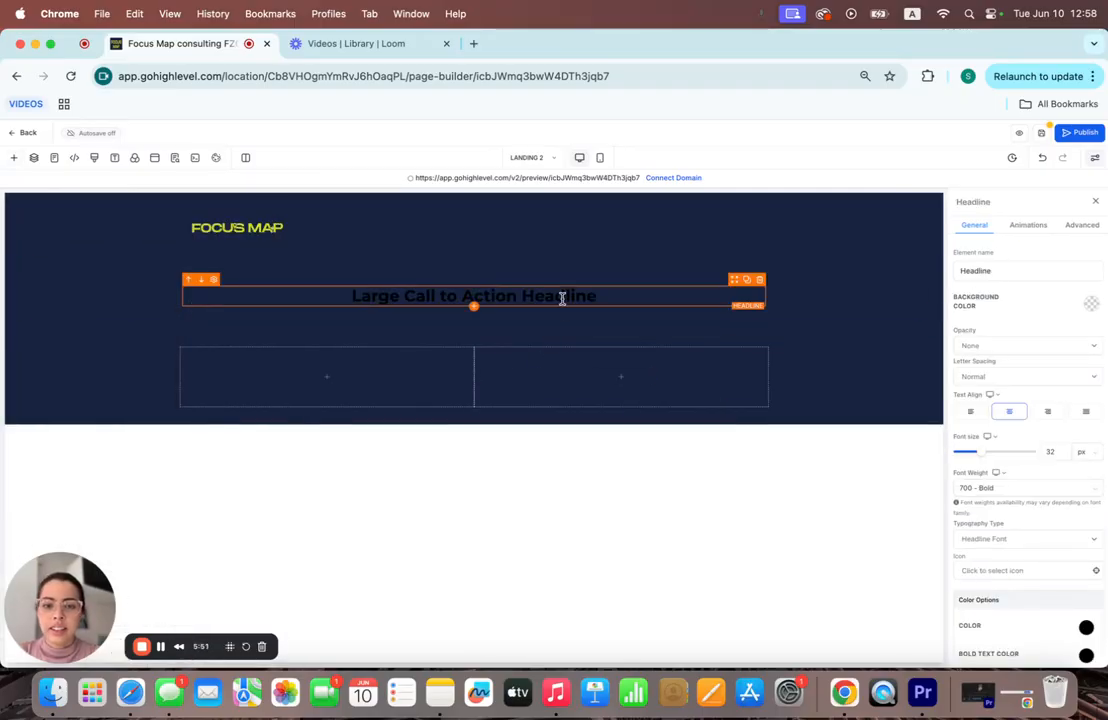
pyautogui.scroll(-3, 1001, 457)
pyautogui.scroll(-2, 1003, 457)
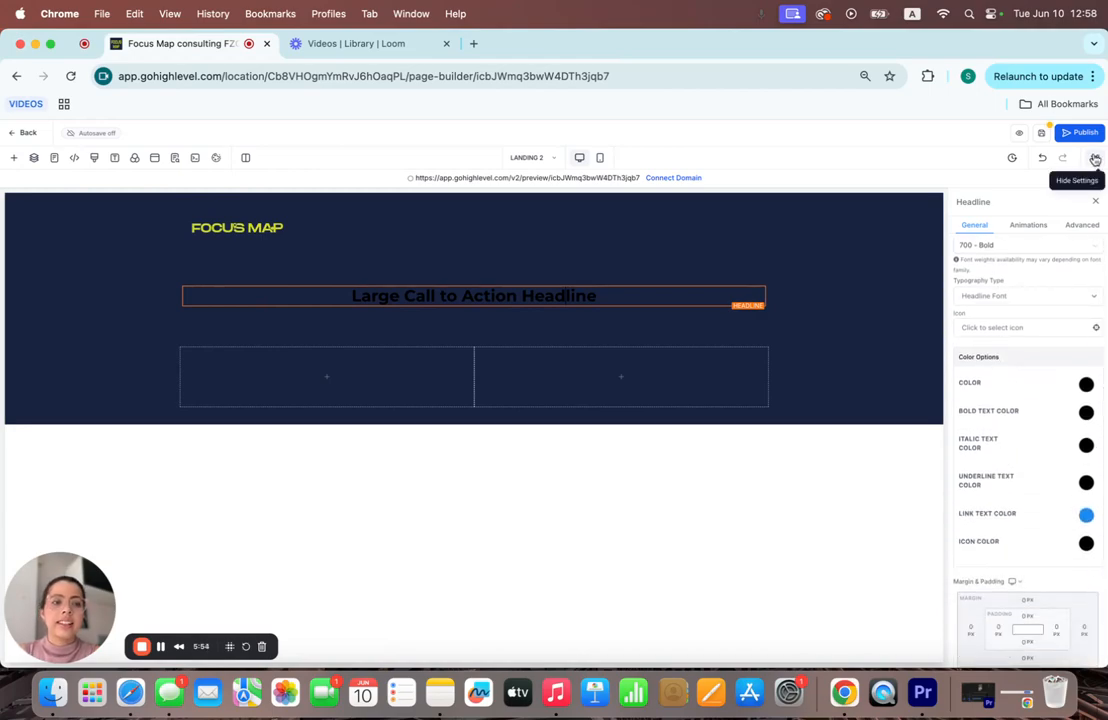
pyautogui.click(1087, 386)
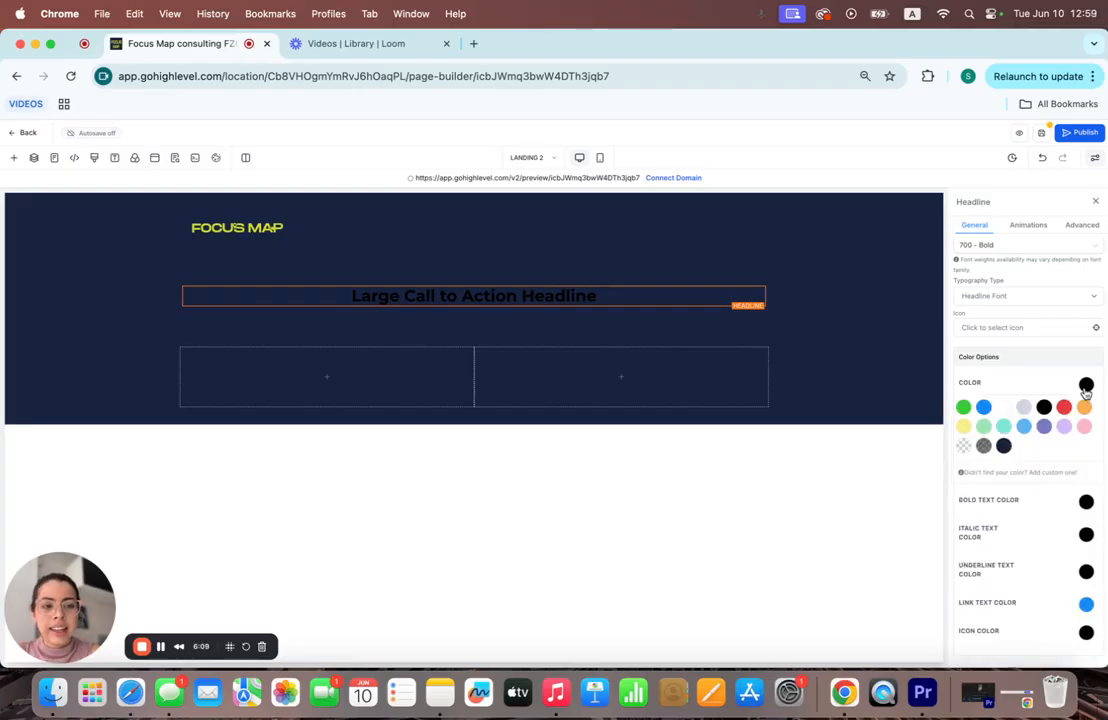
pyautogui.click(1004, 408)
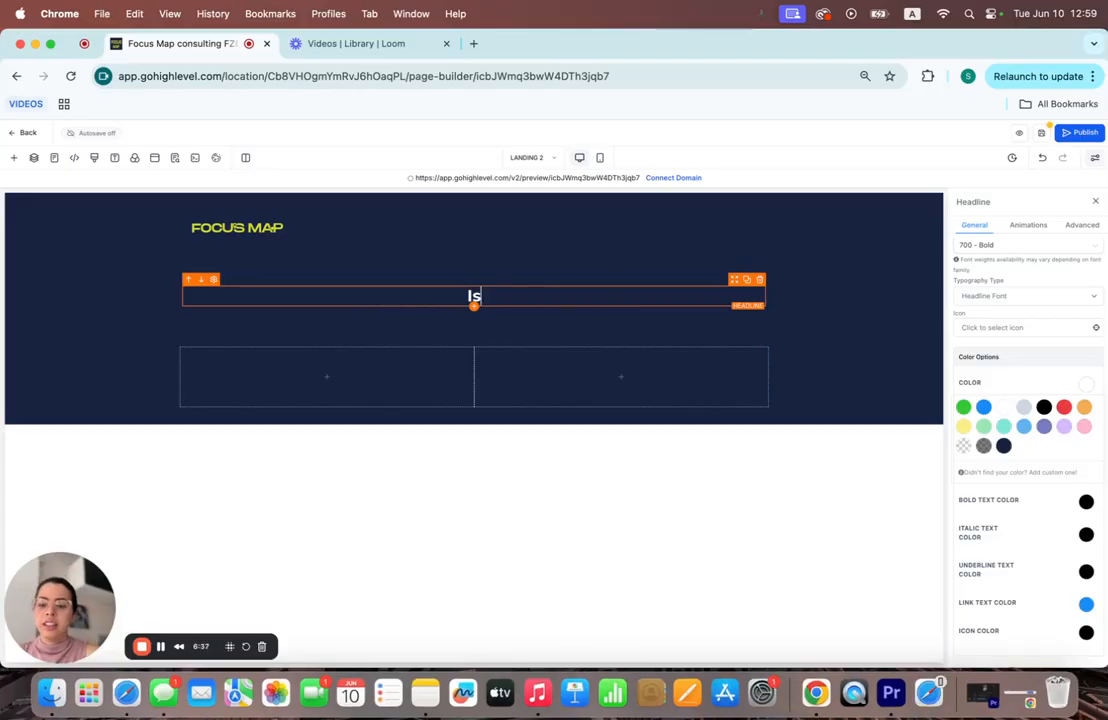
# Change the headline text to "Is Your Growth Capped by a Broken Sales Process?".
pyautogui.write('Is your')
pyautogui.press('BackSpace')
pyautogui.press('BackSpace')
pyautogui.press('BackSpace')
pyautogui.press('BackSpace')
pyautogui.write('Your Growth Capped by a')
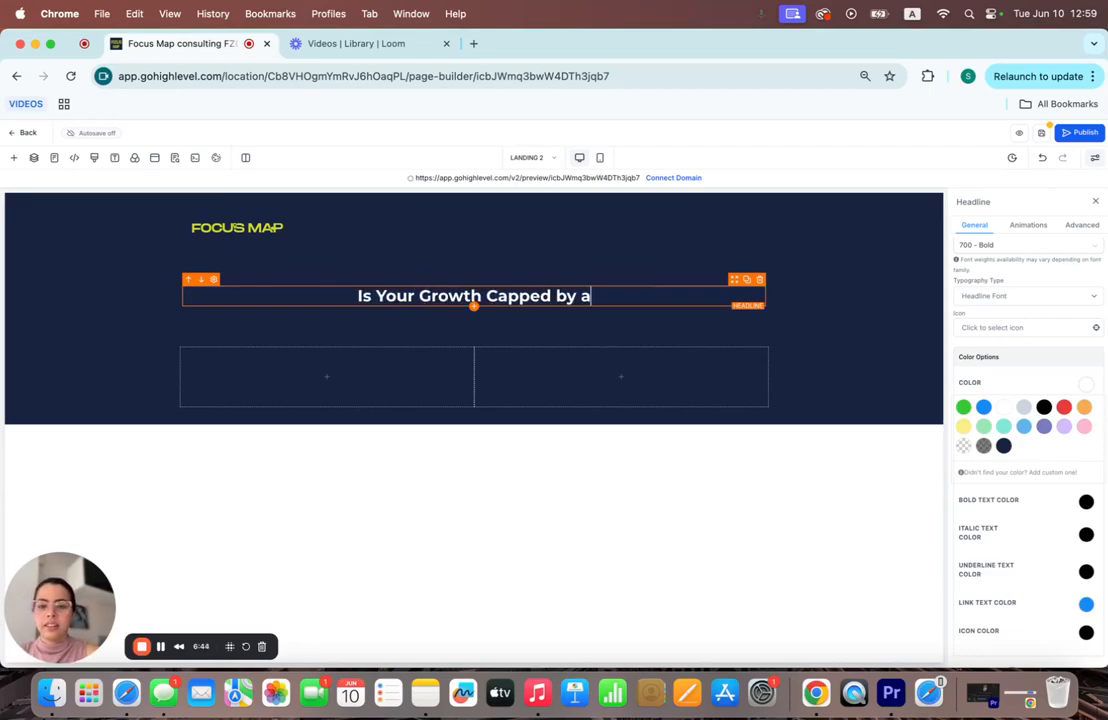
pyautogui.write(' Broken')
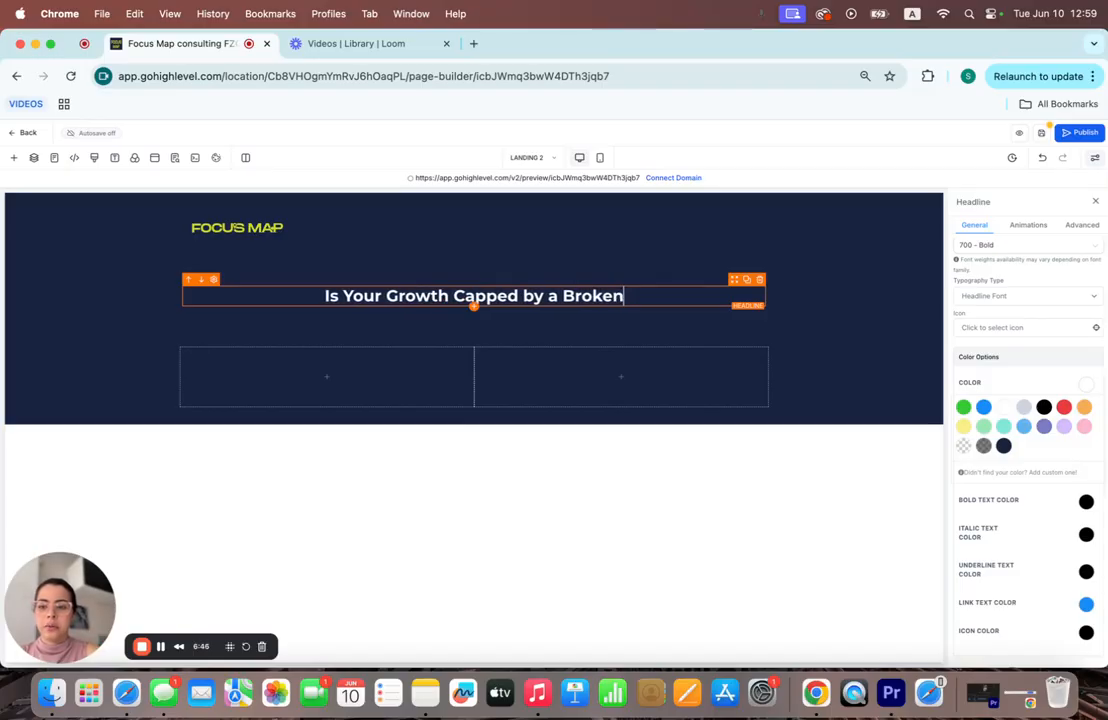
pyautogui.write(' Sales Process')
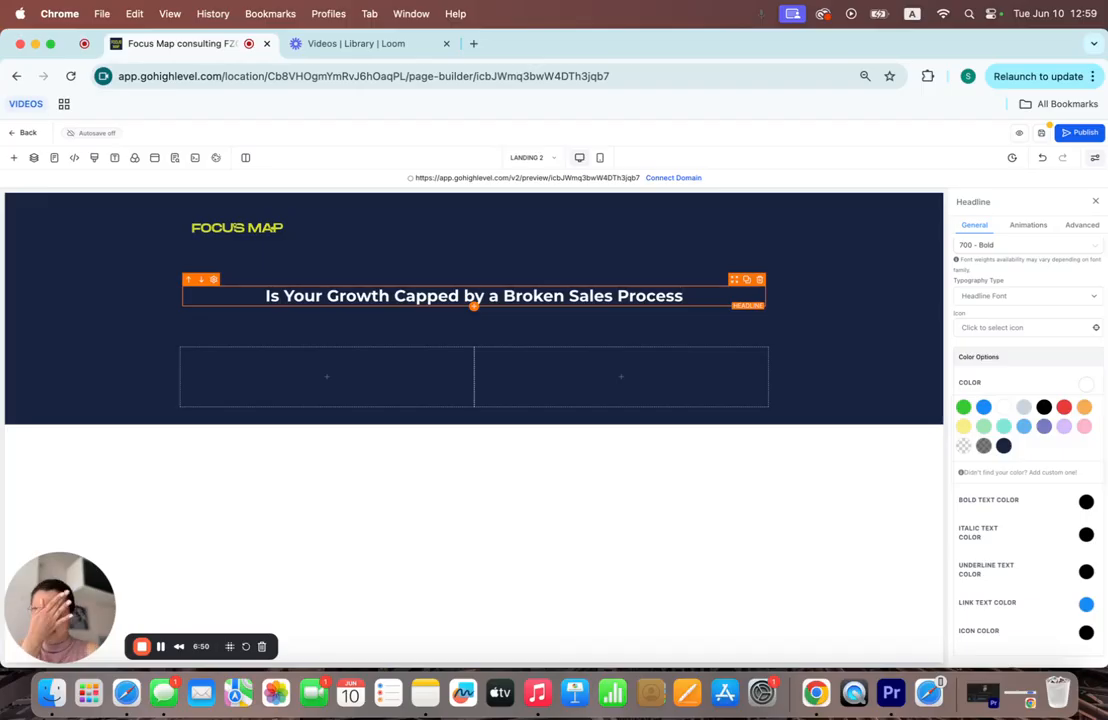
pyautogui.write('/')
pyautogui.press('BackSpace')
pyautogui.write('?')
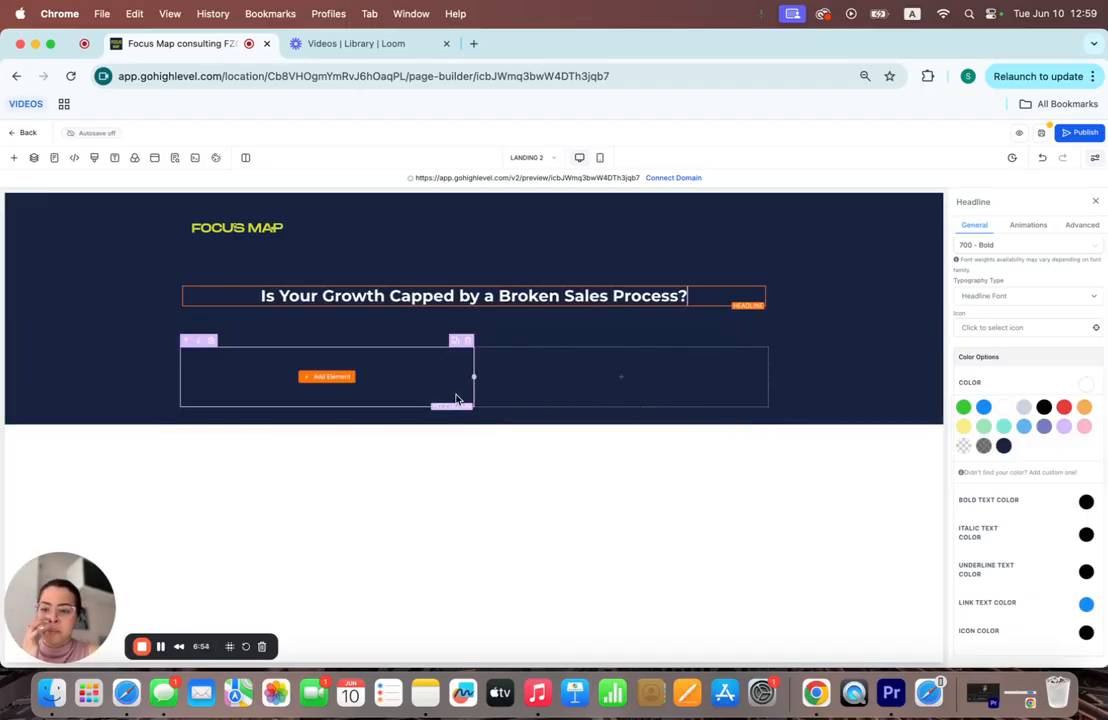
# Add a bullet list to the first column of the two-column row and set its text color to white.
pyautogui.click(336, 381)
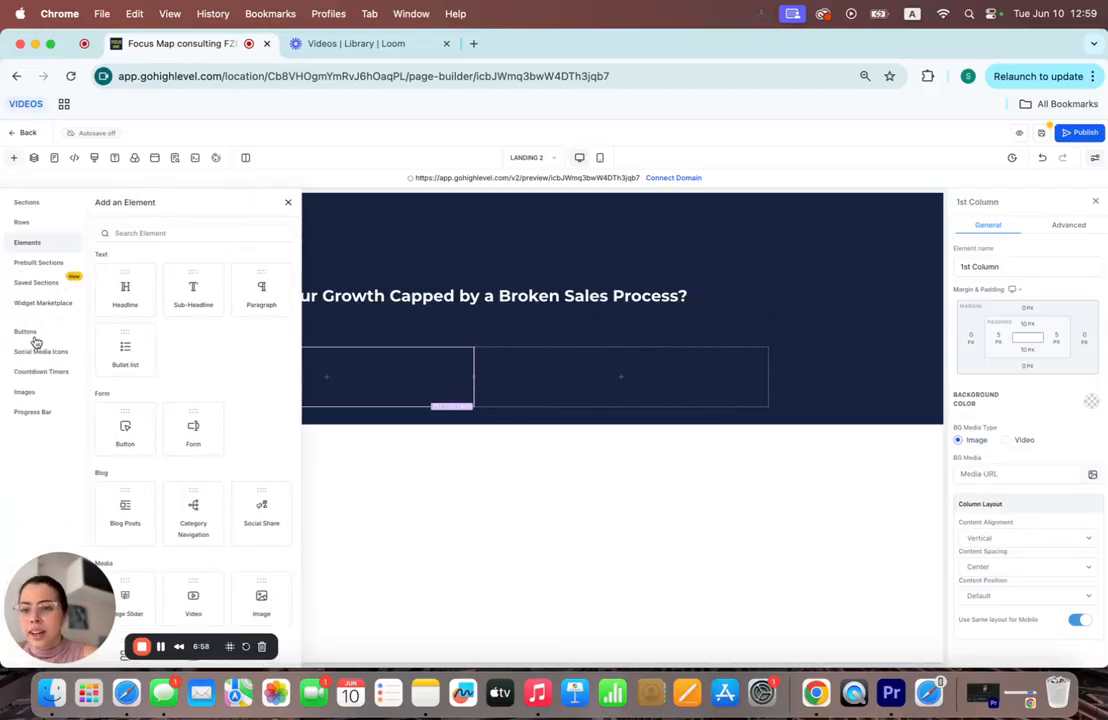
pyautogui.click(125, 350)
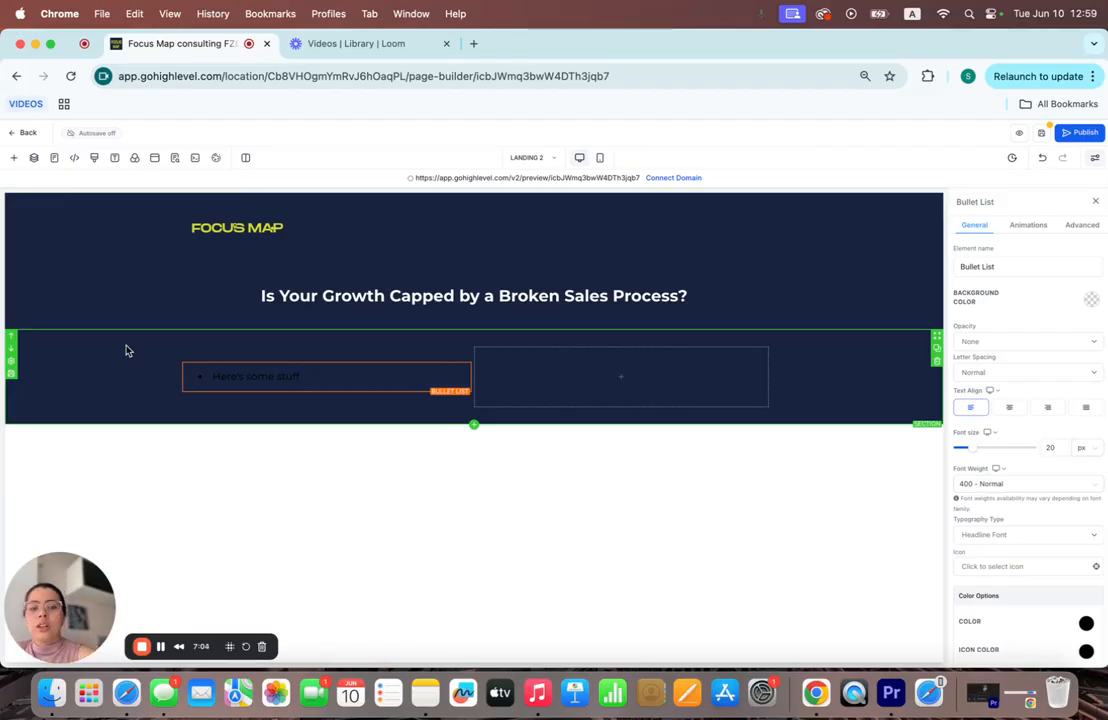
pyautogui.click(284, 378)
pyautogui.moveTo(321, 383); pyautogui.dragTo(226, 377)
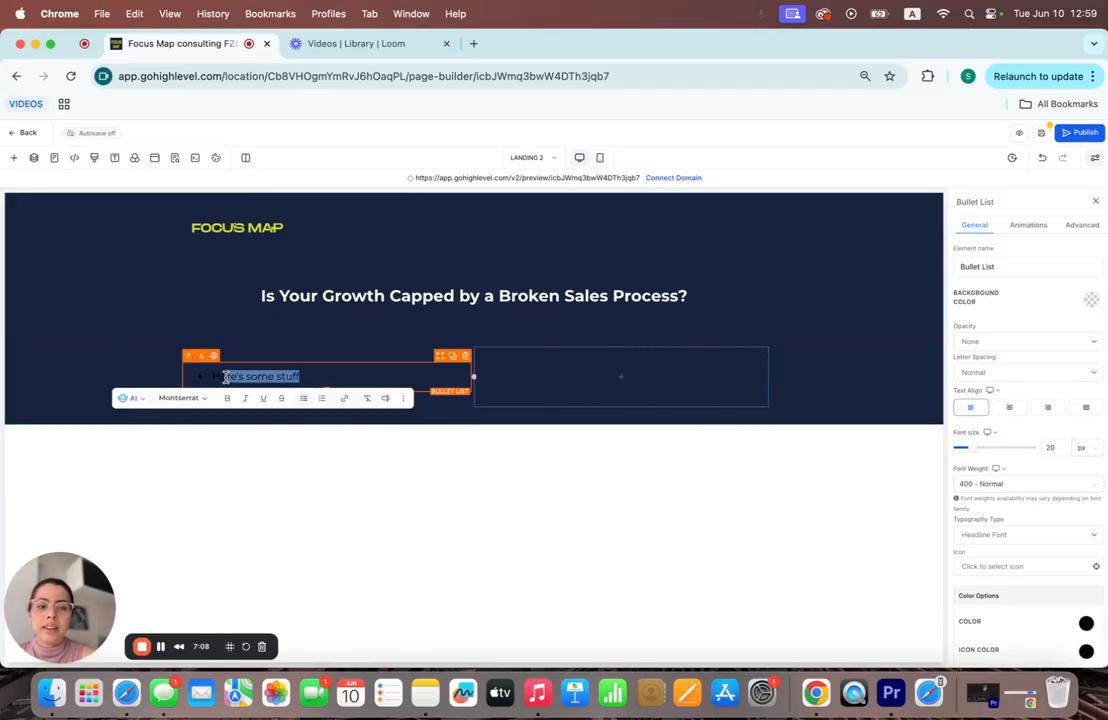
pyautogui.click(1087, 624)
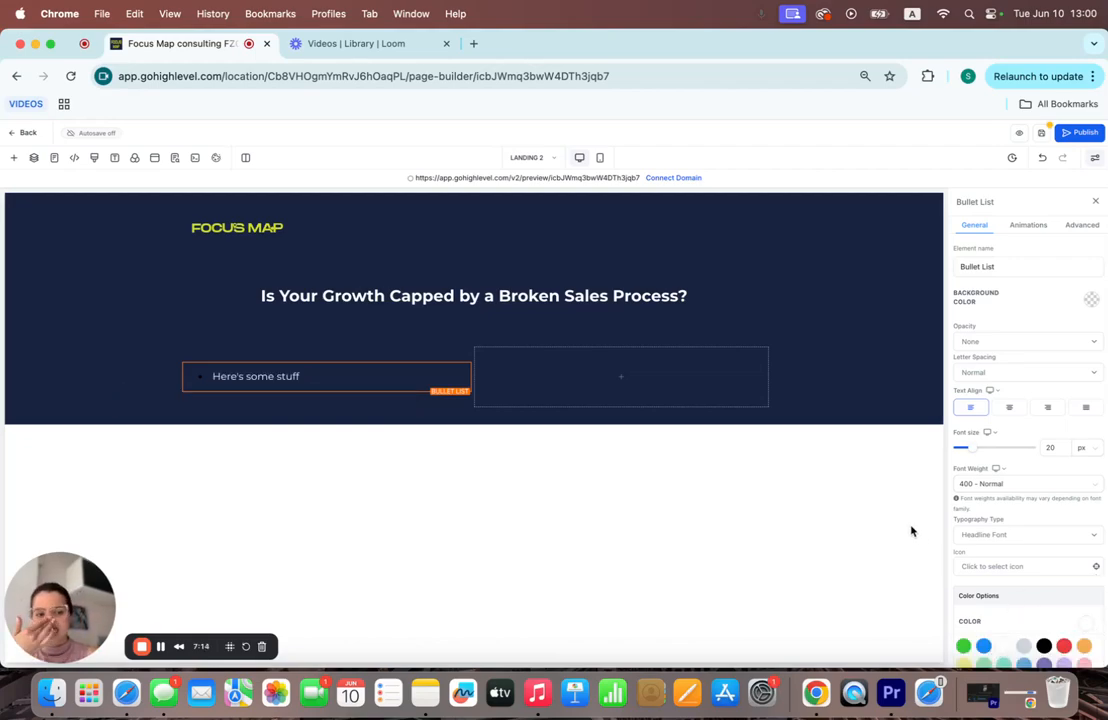
# Replace the placeholder with three bullets on a repeatable Sales Playbook, aligned messaging, CRM and dashboards, and an autopilot pipeline ready to scale with new hires.
pyautogui.moveTo(213, 375); pyautogui.dragTo(183, 380)
pyautogui.write('A')
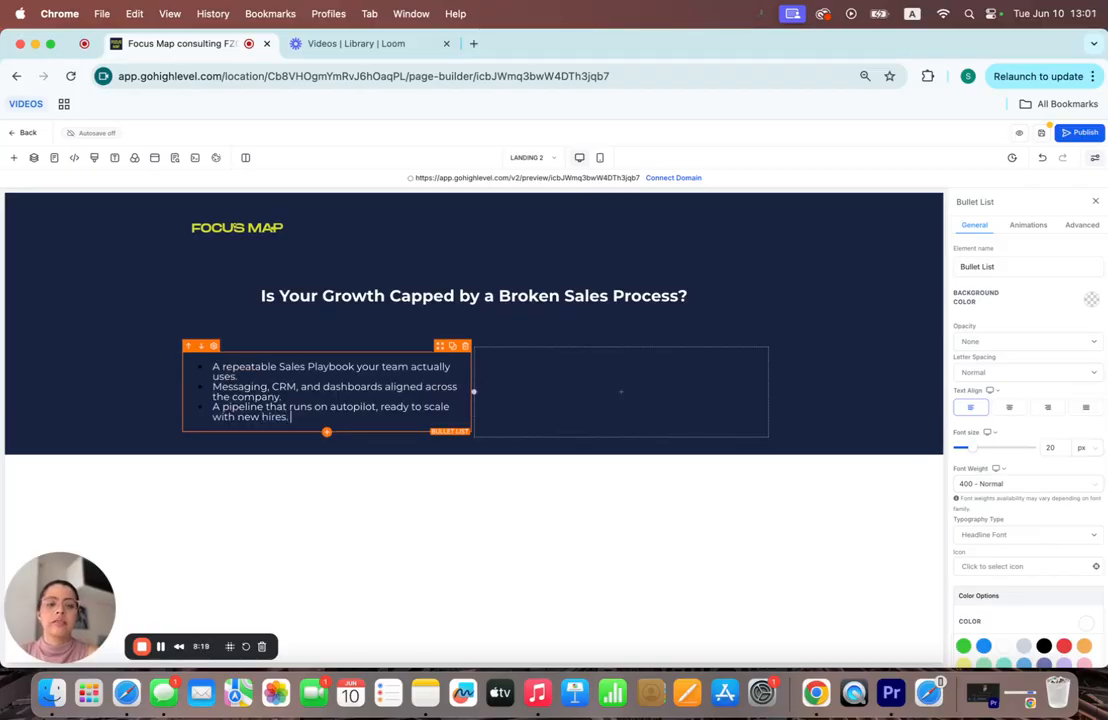
# Add a video element to the second column of the two-column row.
pyautogui.click(641, 392)
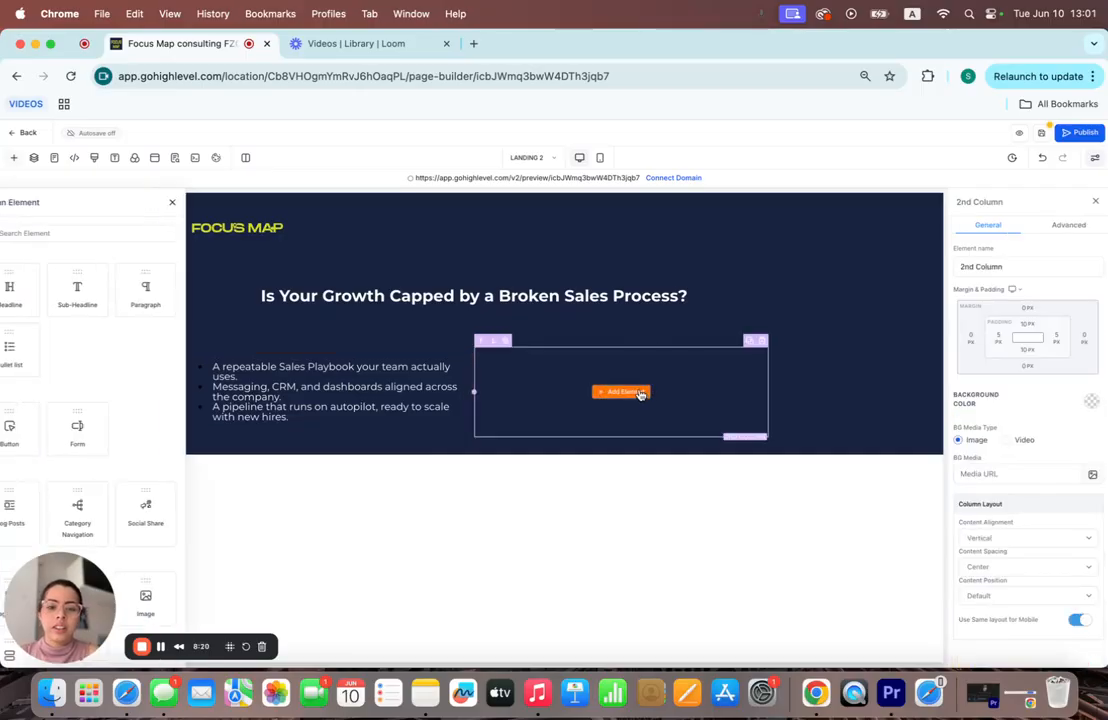
pyautogui.scroll(-1, 213, 528)
pyautogui.scroll(-1, 214, 530)
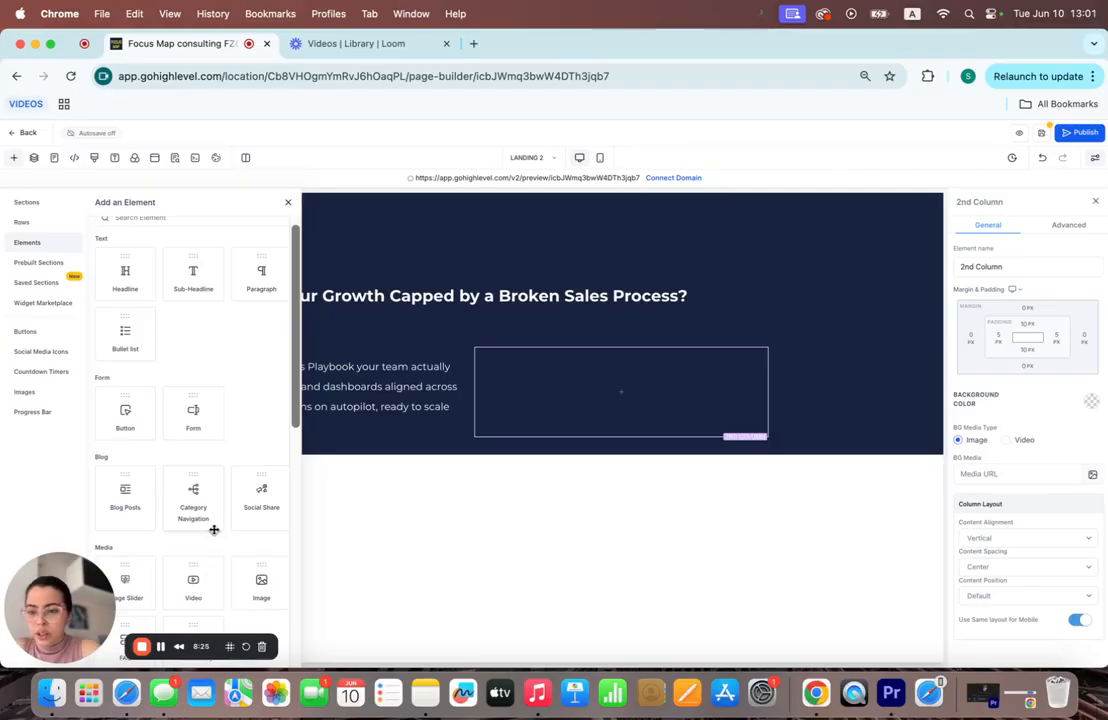
pyautogui.click(197, 594)
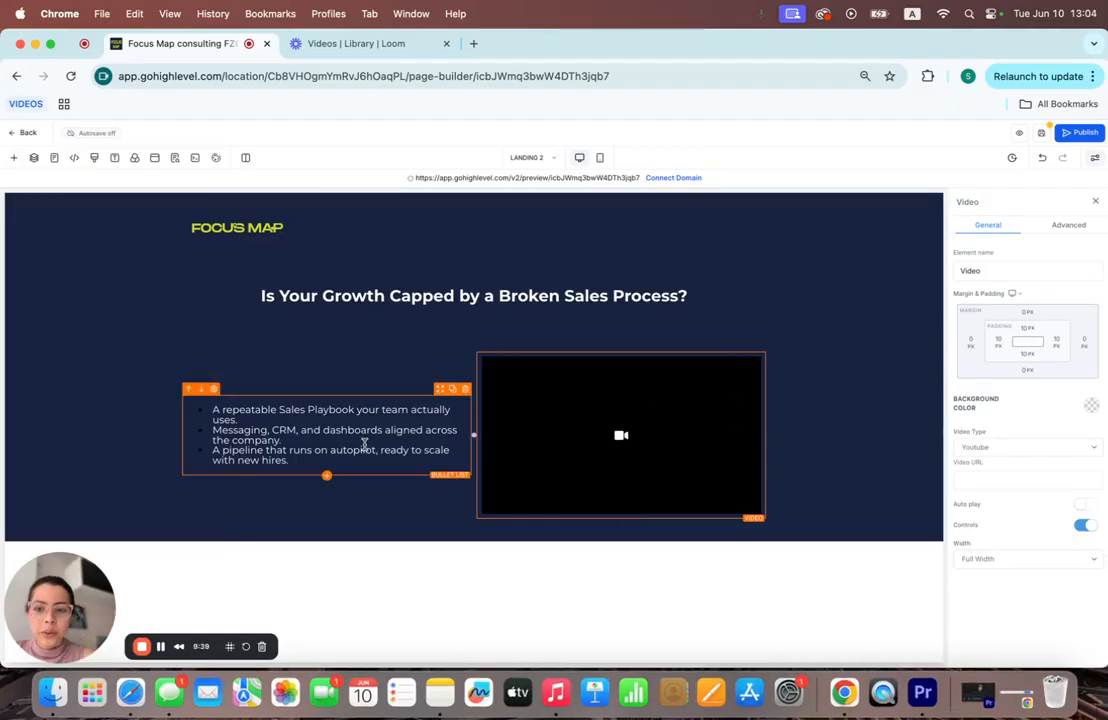
# Open the icon color choices for the bullet list.
pyautogui.click(361, 443)
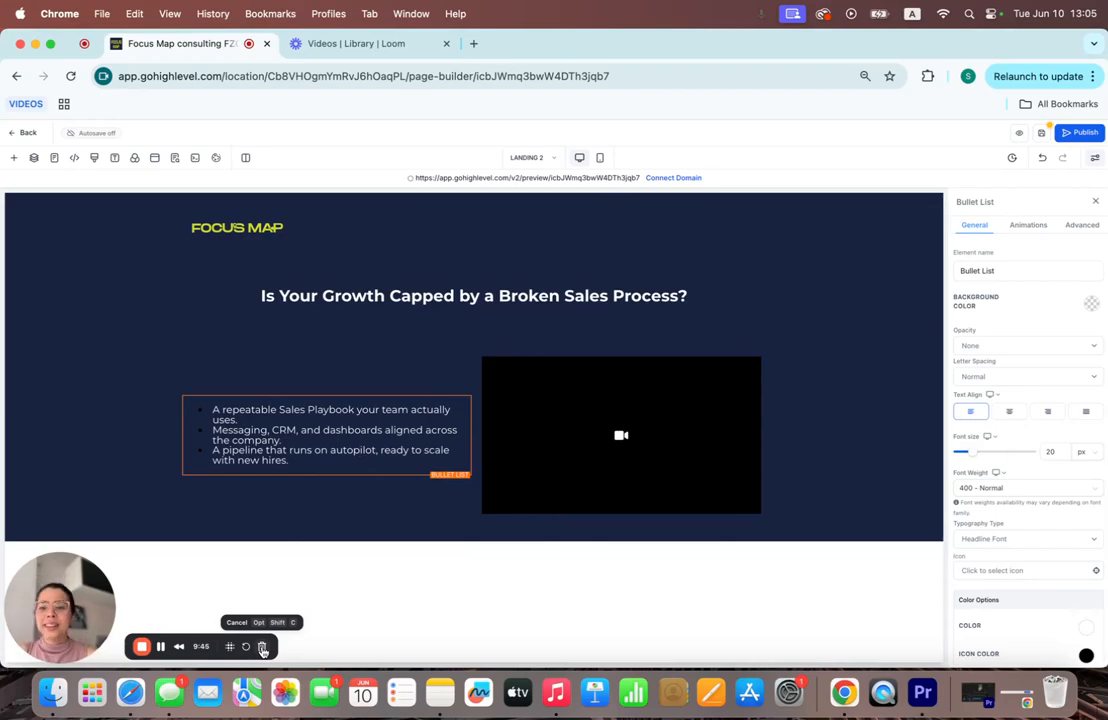
pyautogui.click(261, 440)
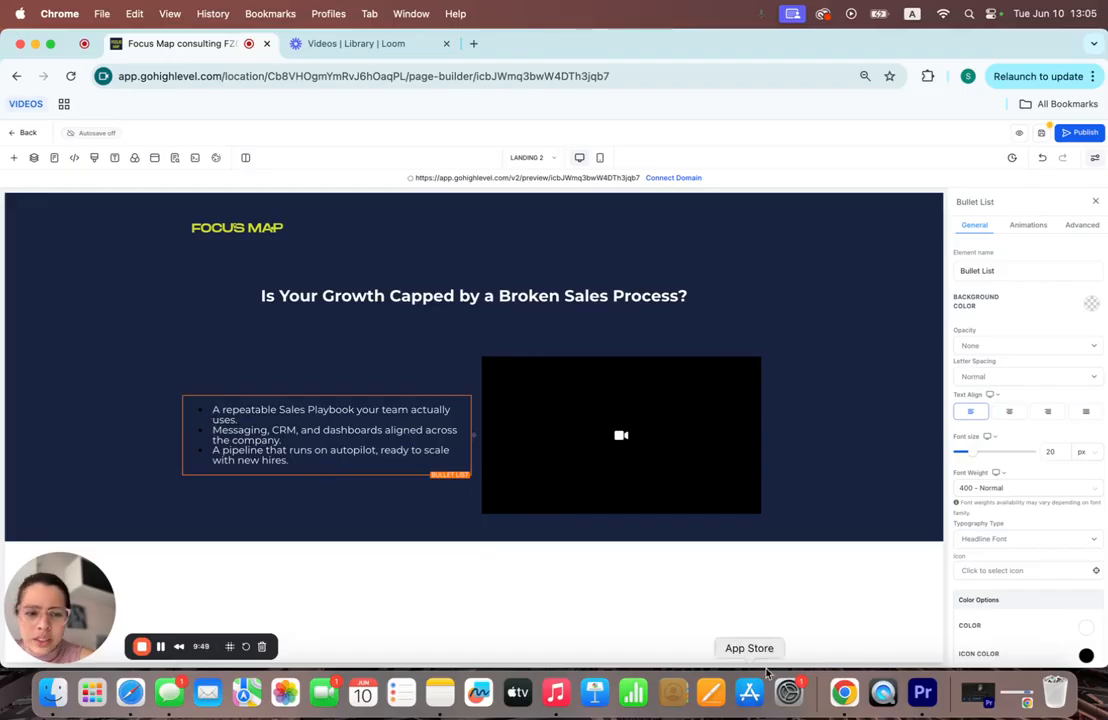
pyautogui.scroll(-3, 1004, 519)
pyautogui.click(1086, 541)
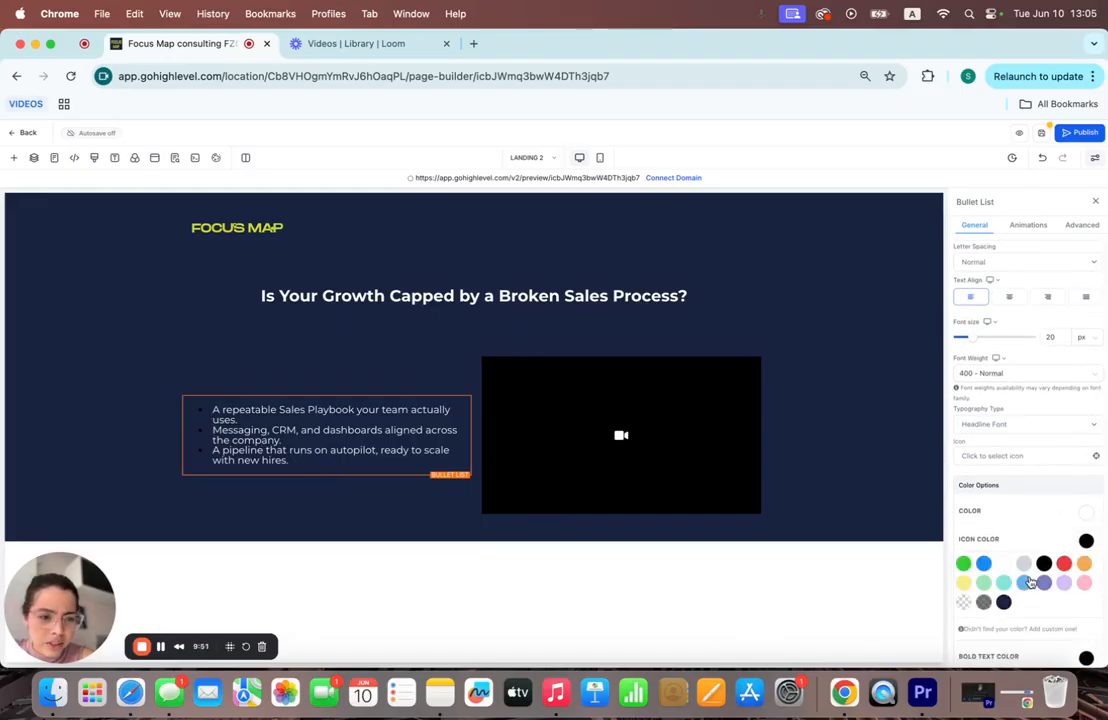